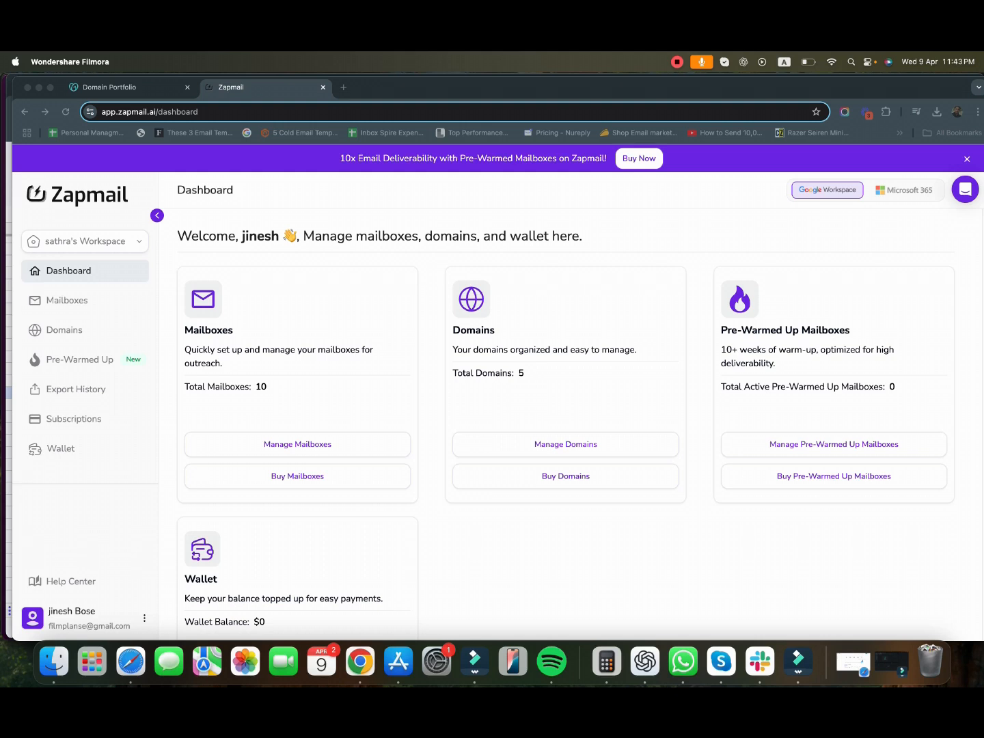
- Copy the domain name pillarfinreliefpro.com from its GoDaddy settings page and return to Zapmail
click(110, 87)
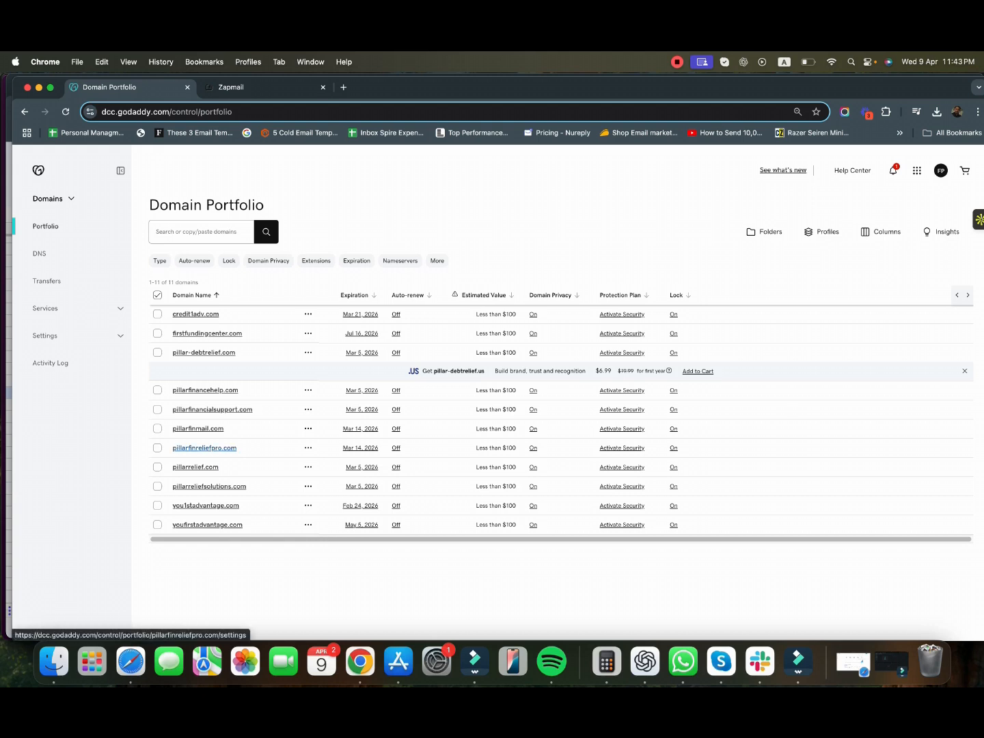
click(205, 448)
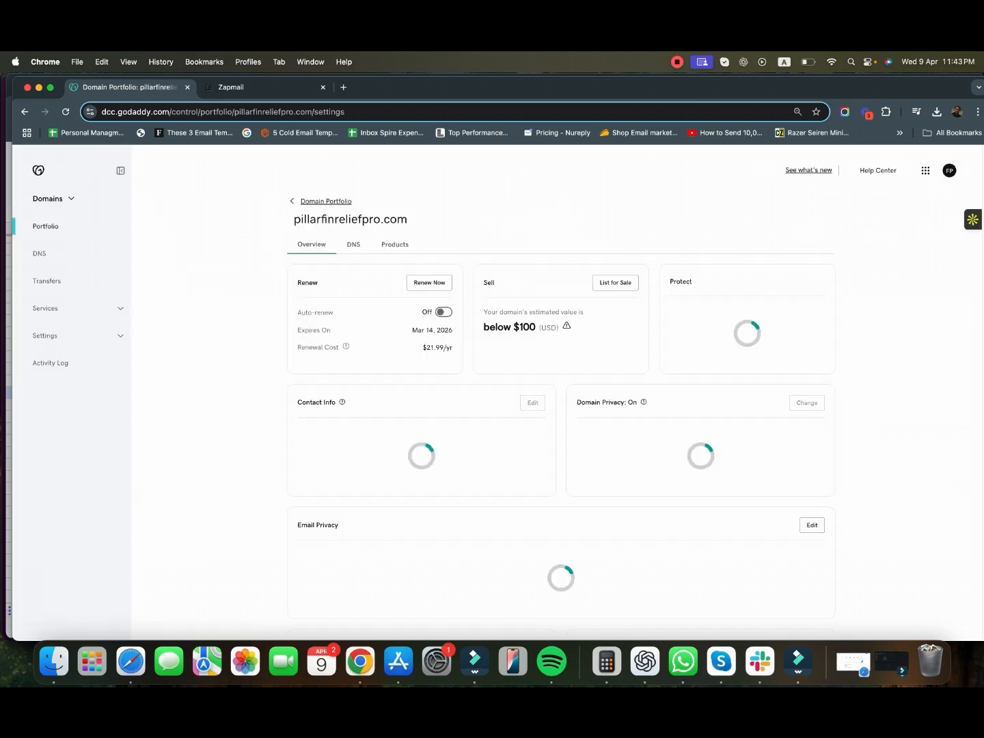
drag(294, 220, 408, 220)
right_click(378, 219)
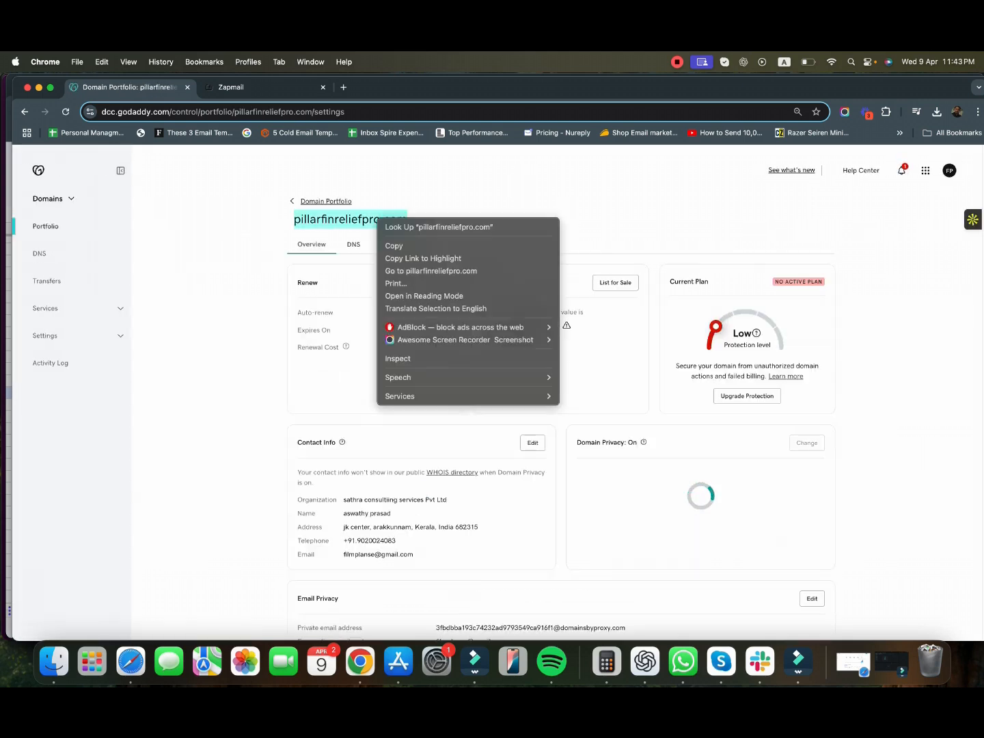
click(394, 245)
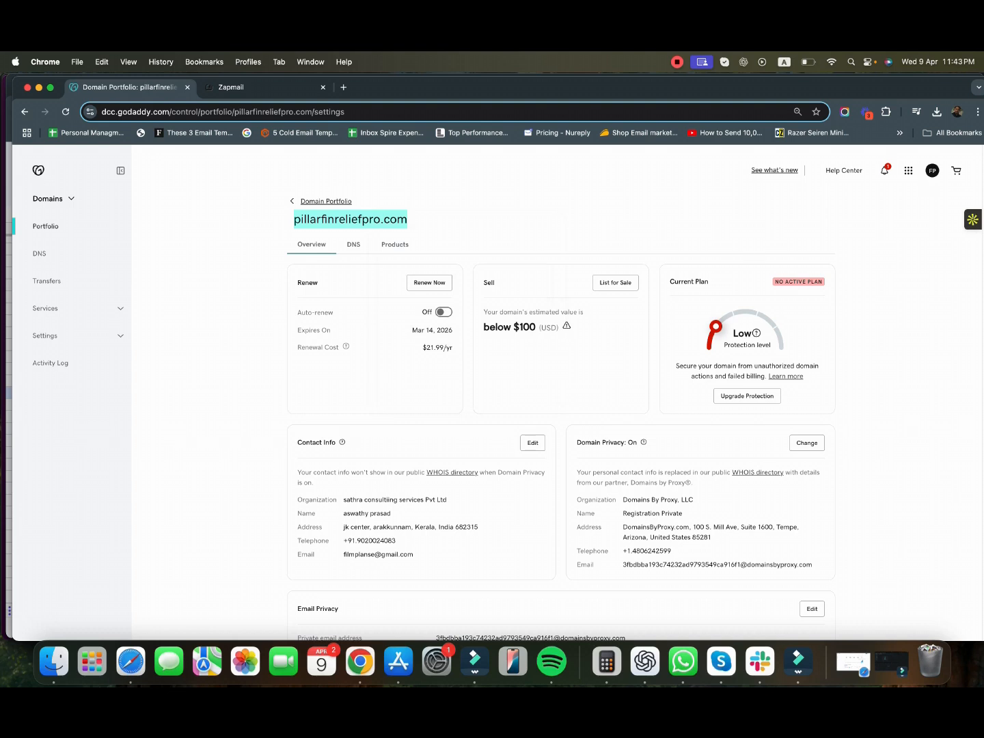
click(354, 244)
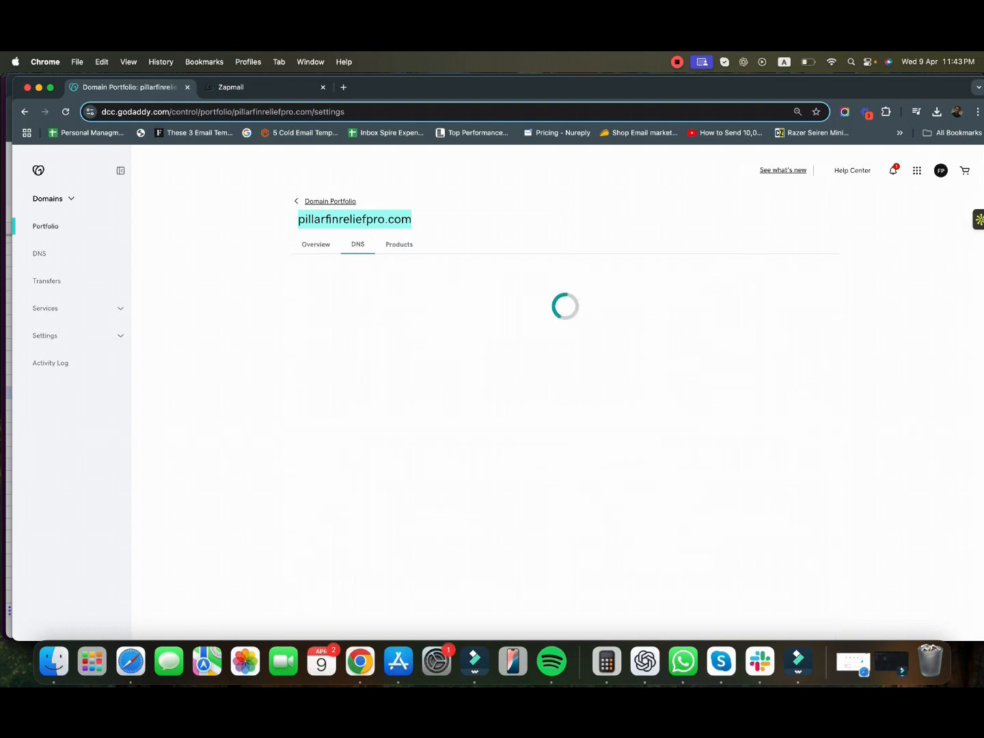
click(279, 87)
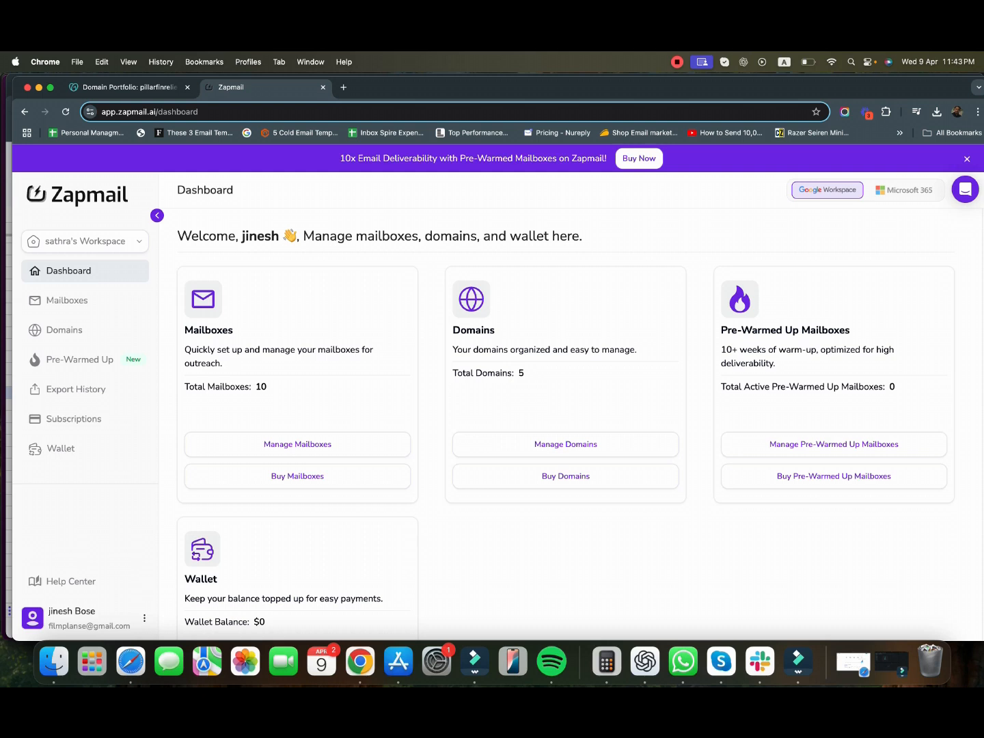
- Add pillarfinreliefpro.com under Connect Domains and copy nameserver memphis.ns.cloudflare.com
click(65, 330)
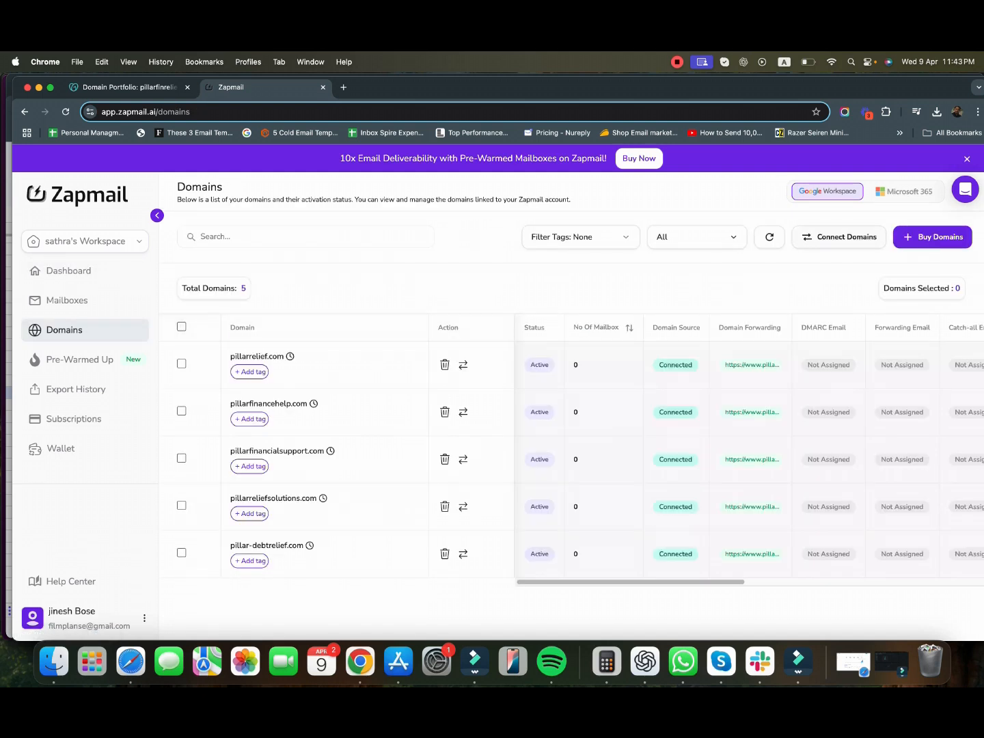
click(839, 237)
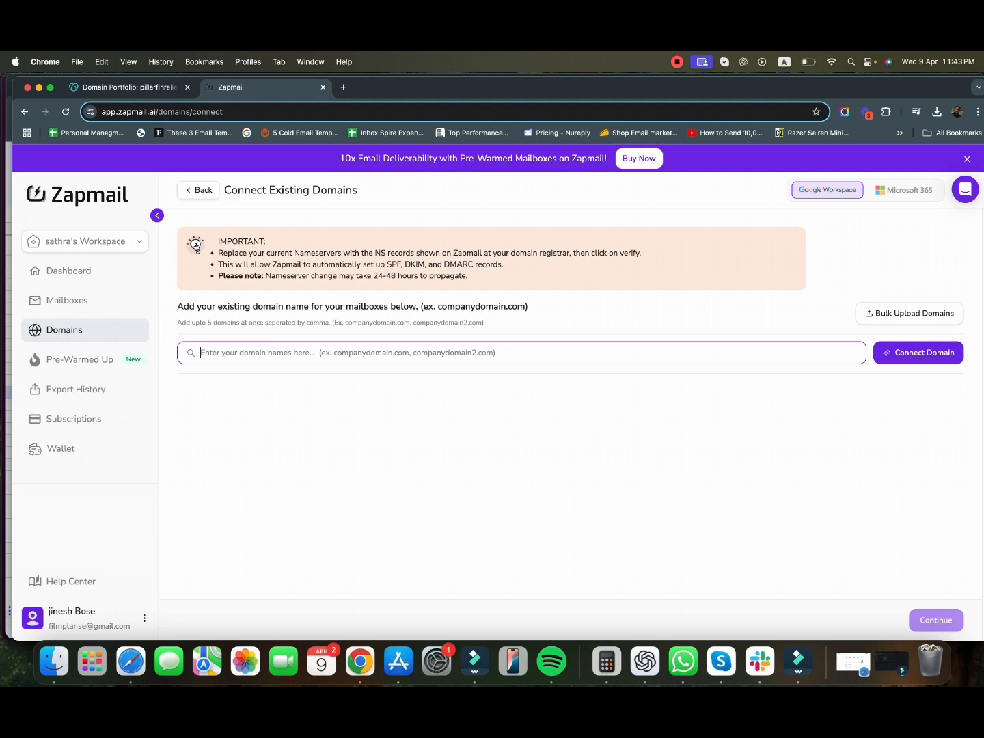
key(cmd+v)
key(Return)
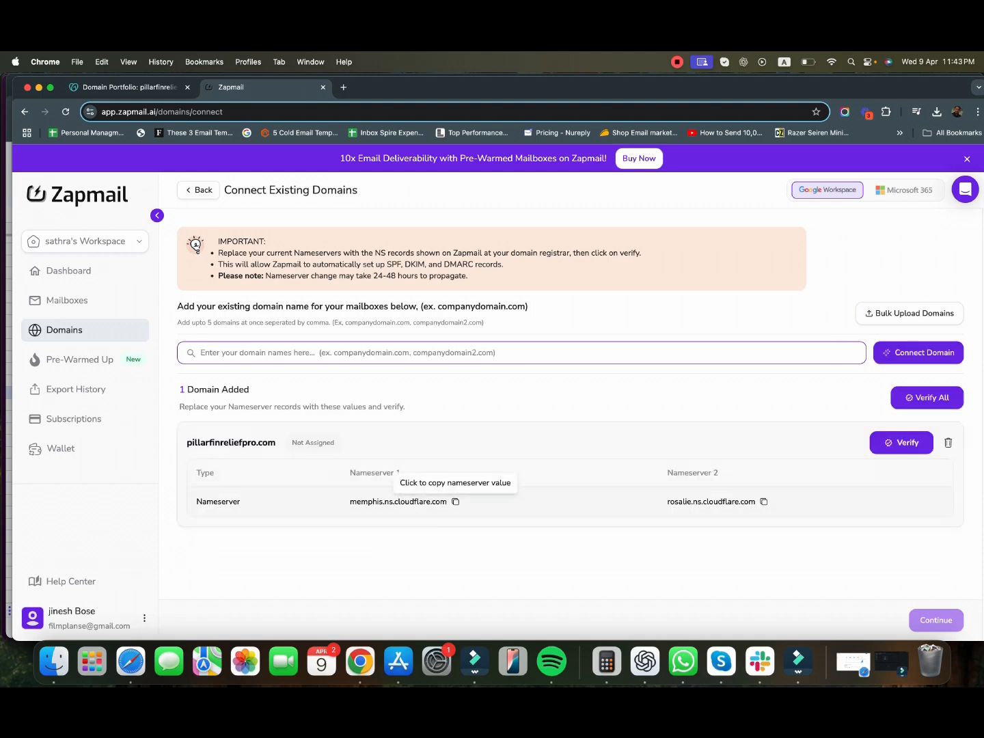
click(455, 502)
- Switch pillarfinreliefpro.com to custom nameservers in GoDaddy, entering memphis.ns.cloudflare.com first
click(130, 87)
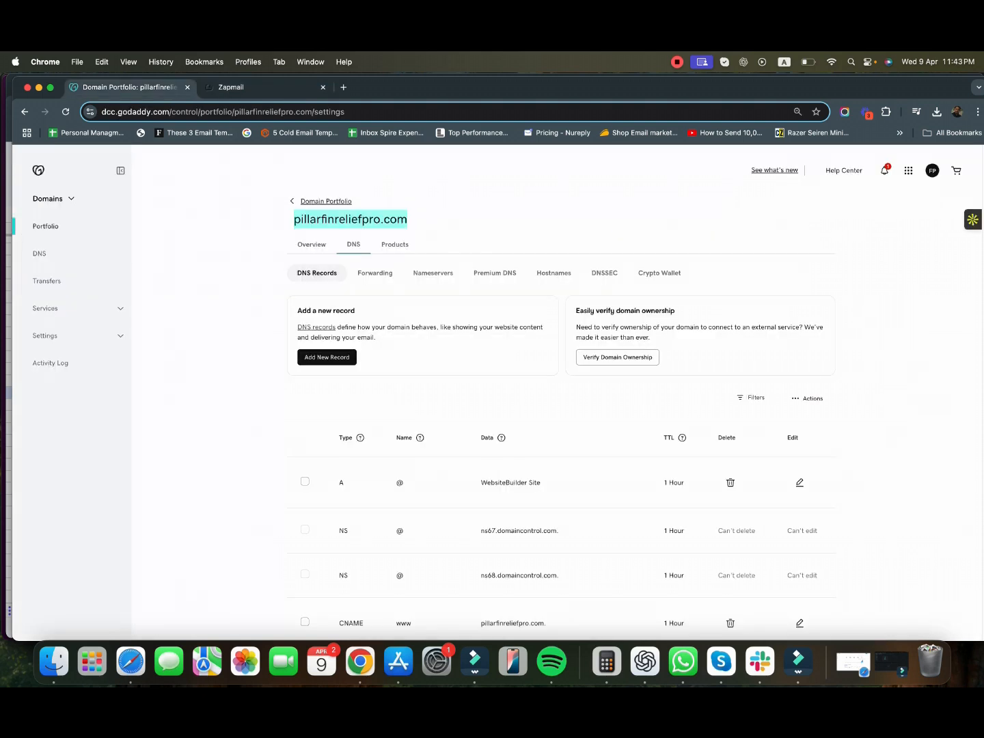
click(434, 274)
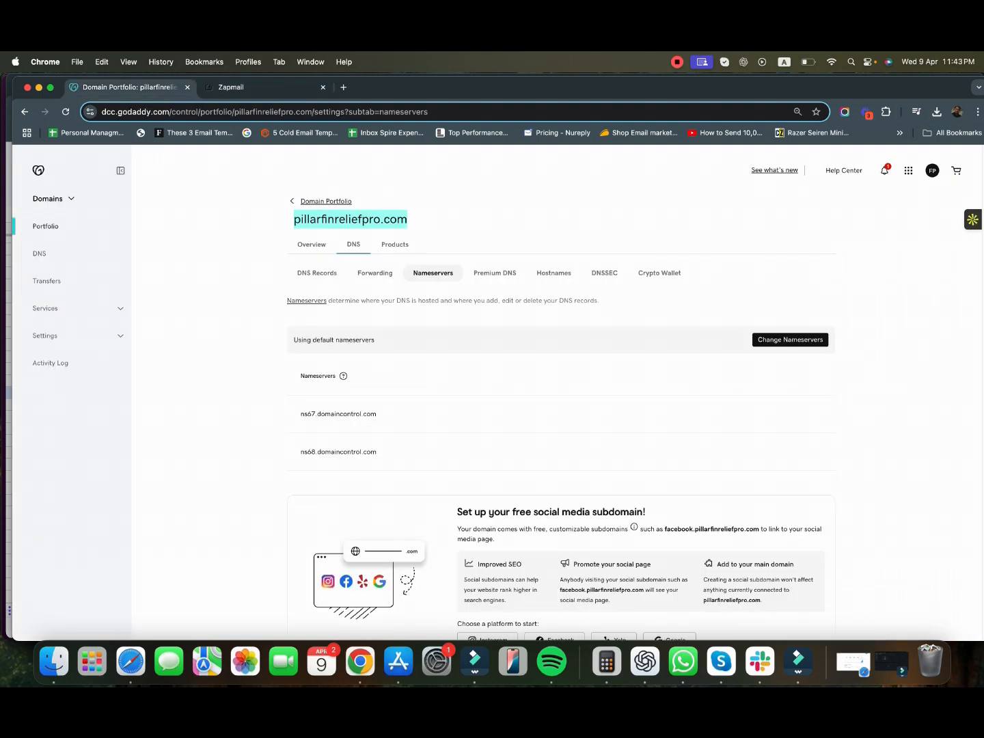
click(791, 340)
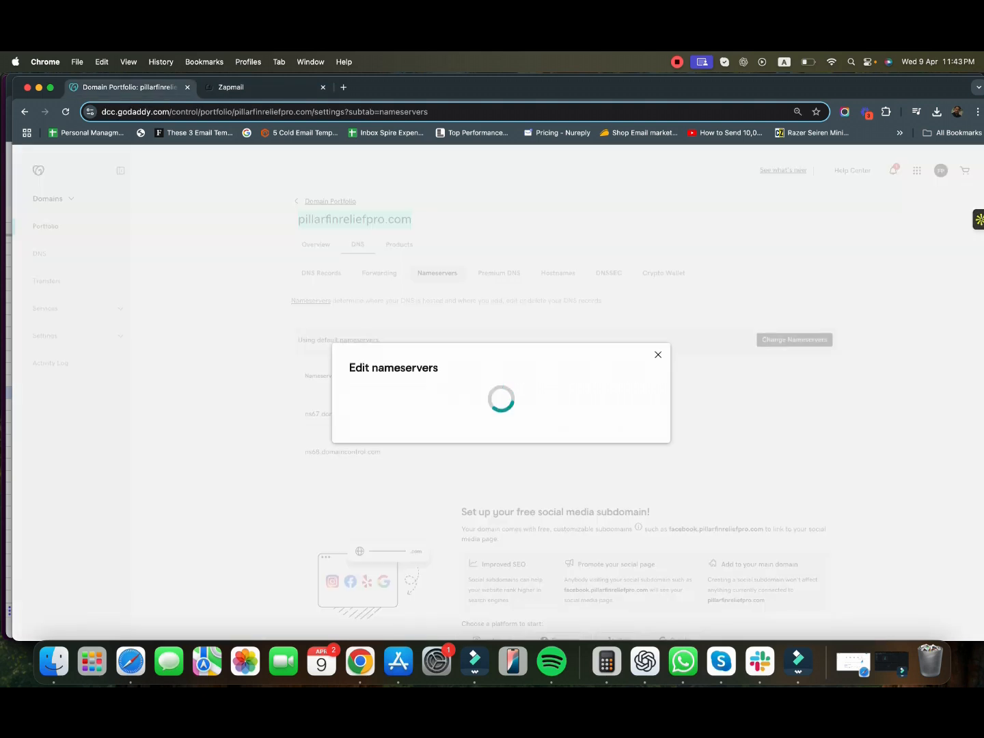
click(353, 431)
click(424, 393)
key(super+v)
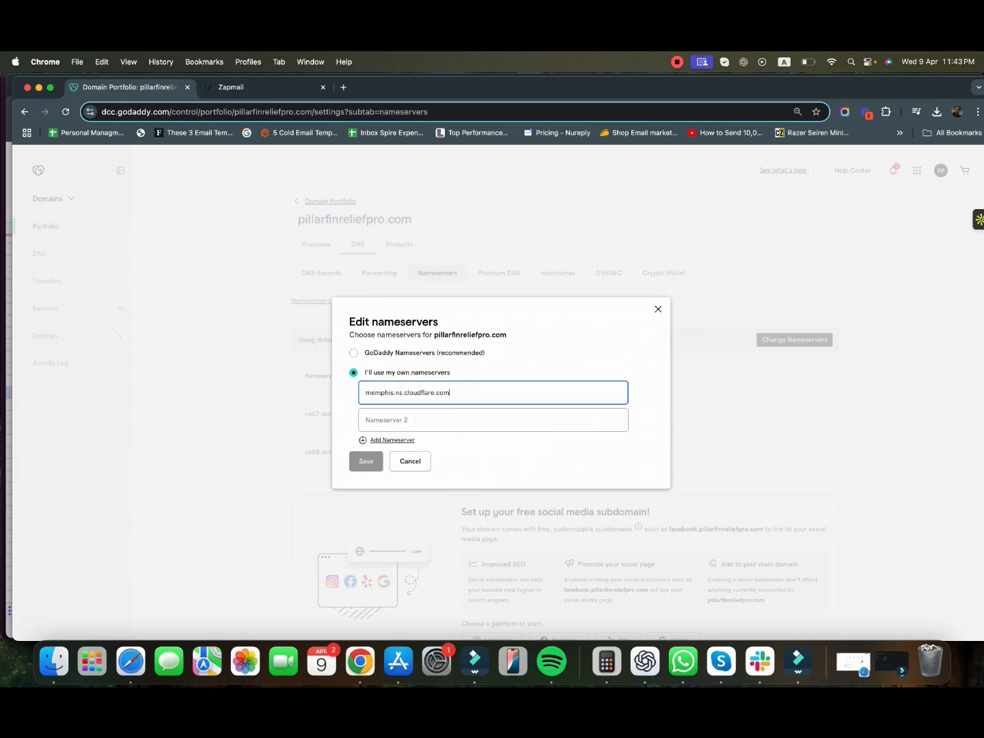
- Add rosalie.ns.cloudflare.com as the second nameserver and save and confirm the change
key(ctrl+Tab)
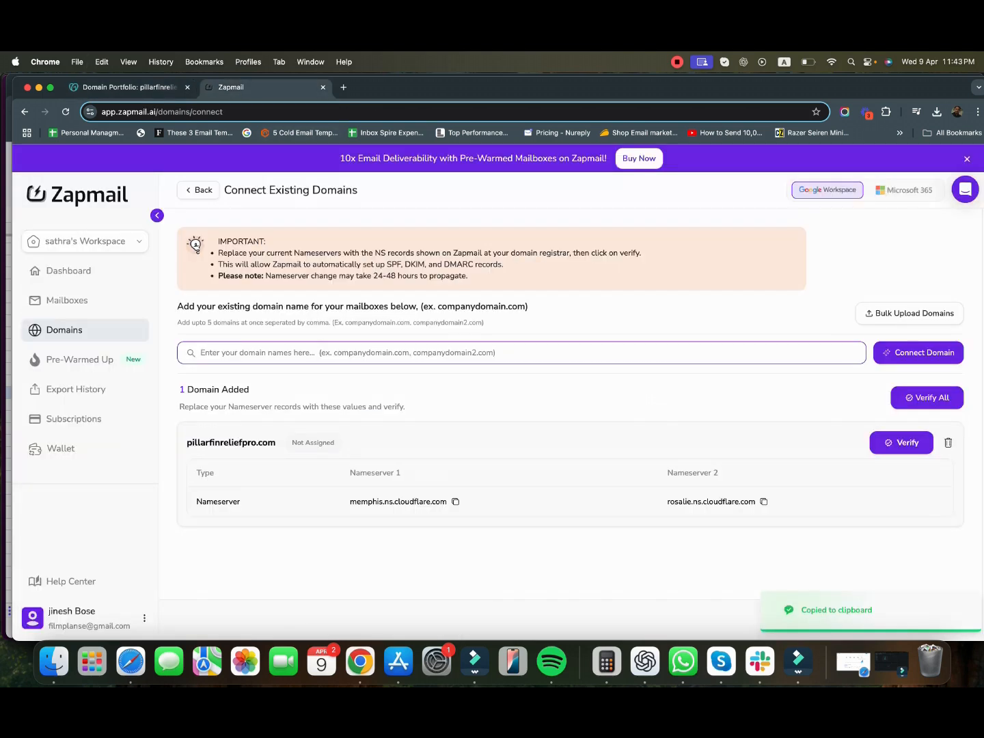
click(764, 502)
key(ctrl+shift+Tab)
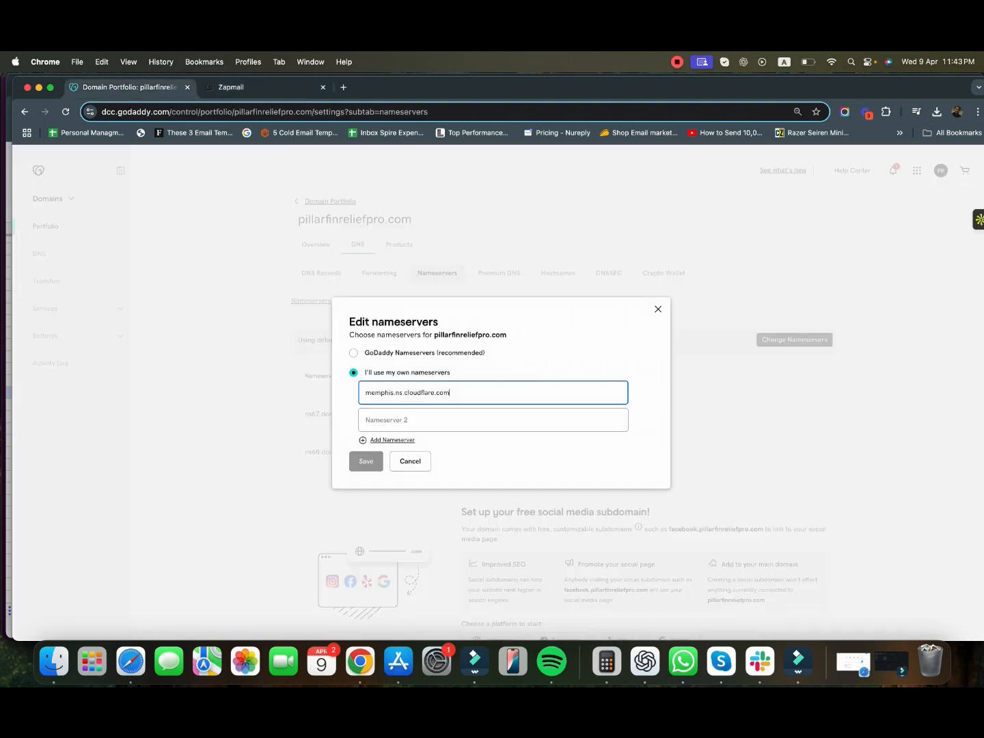
key(Tab)
key(super+v)
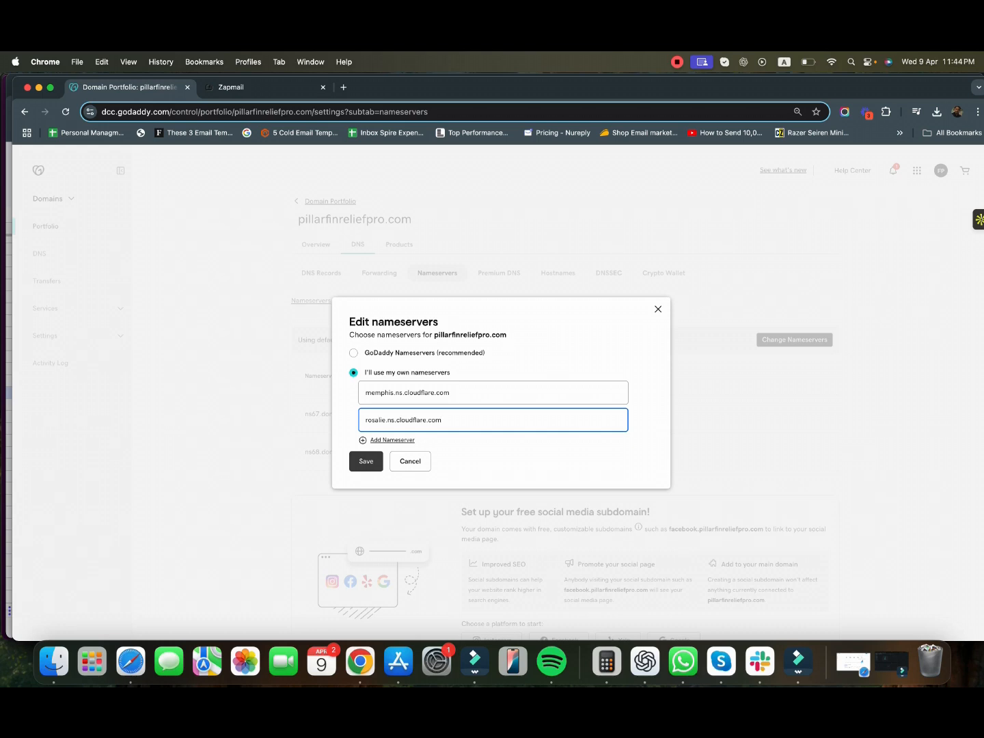
click(366, 462)
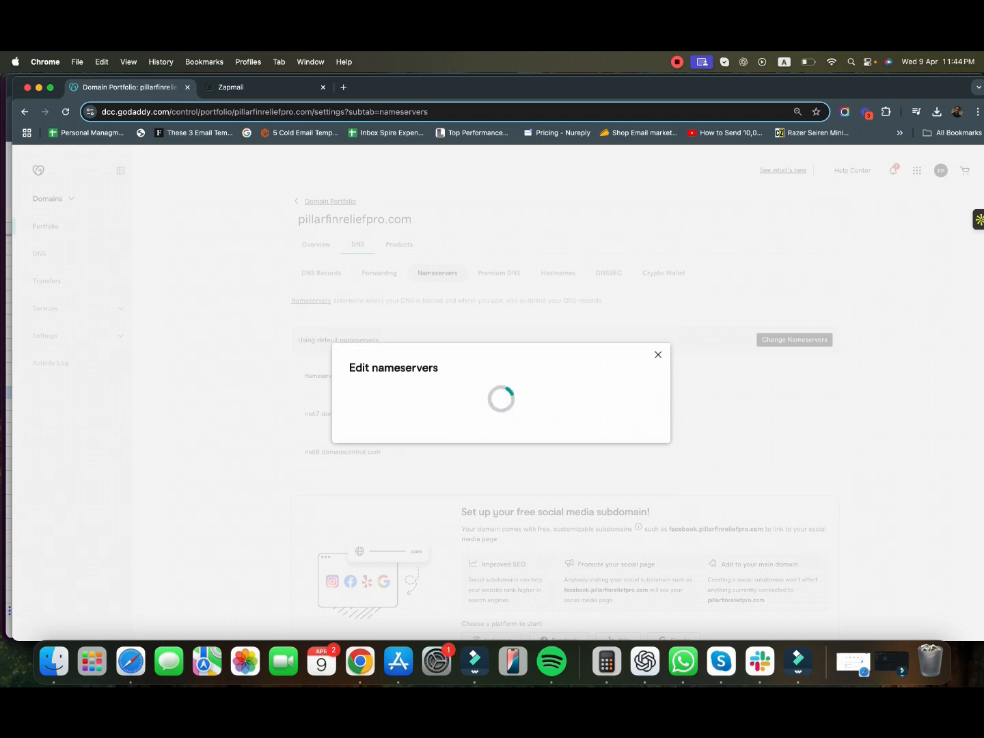
click(268, 429)
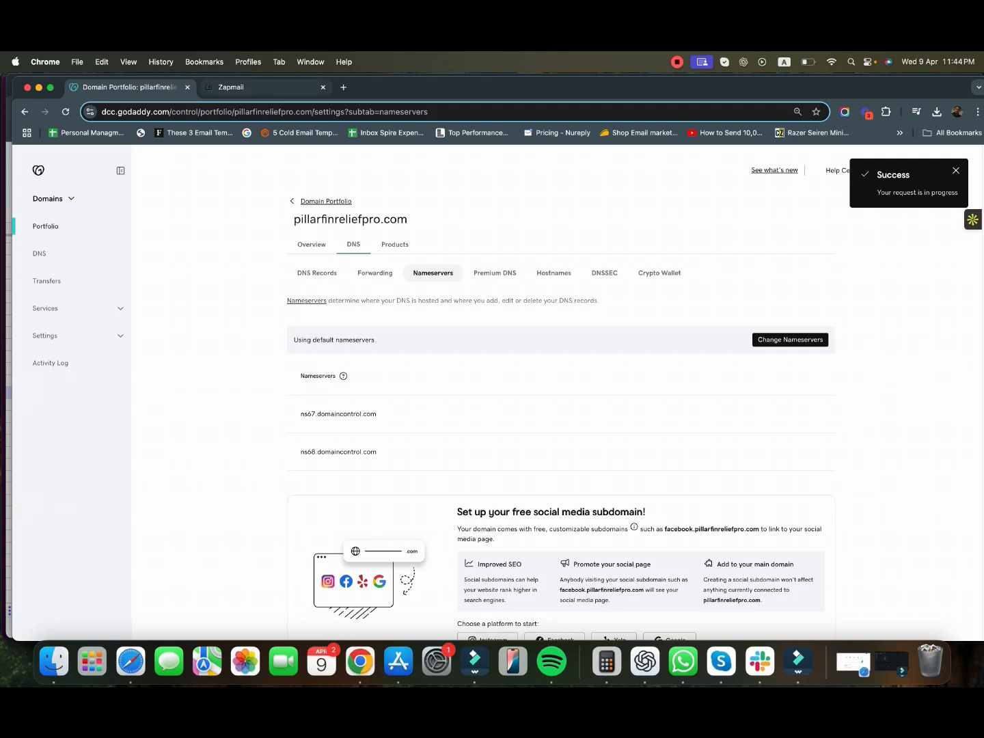
click(263, 88)
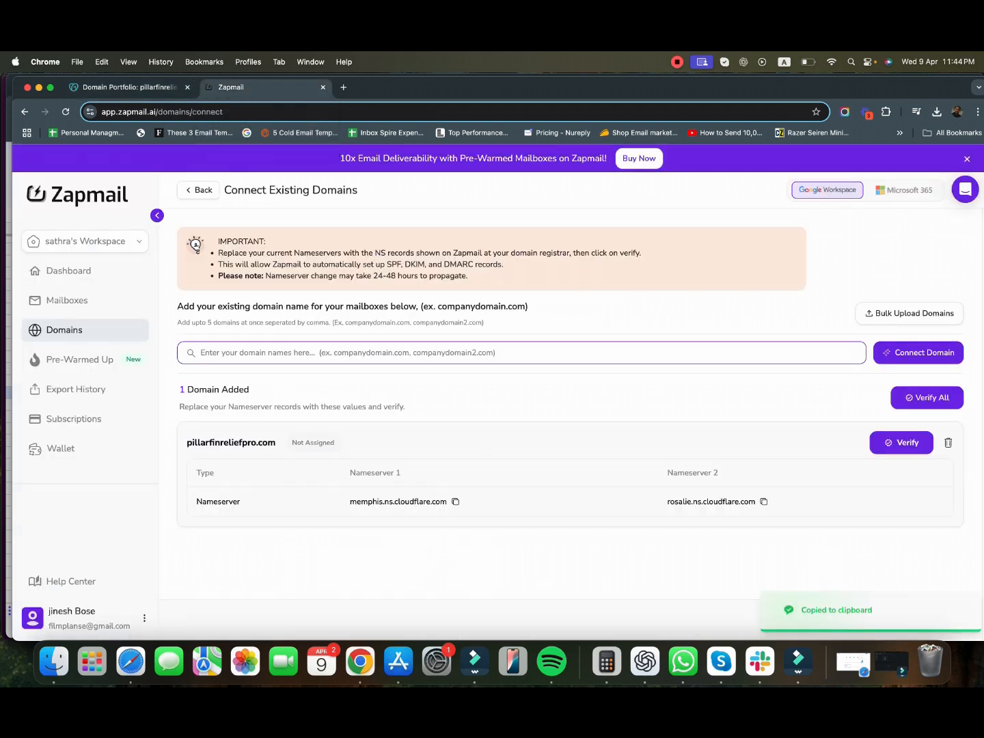
- Run the nameserver verification for pillarfinreliefpro.com and continue to the Zapmail dashboard
click(902, 443)
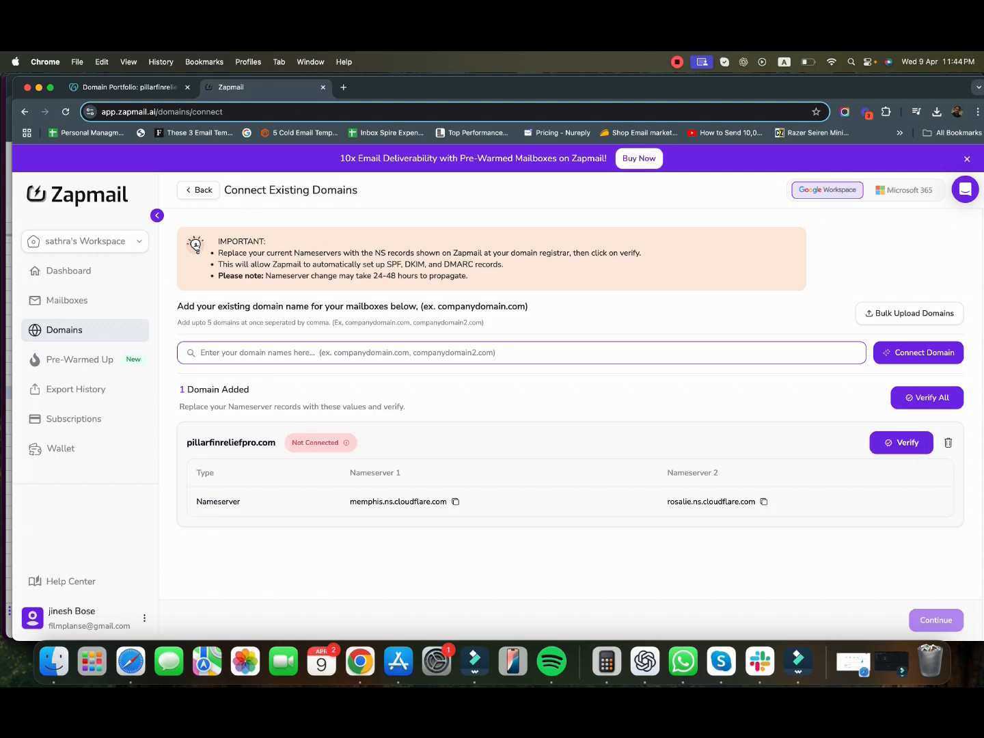
click(902, 443)
click(676, 62)
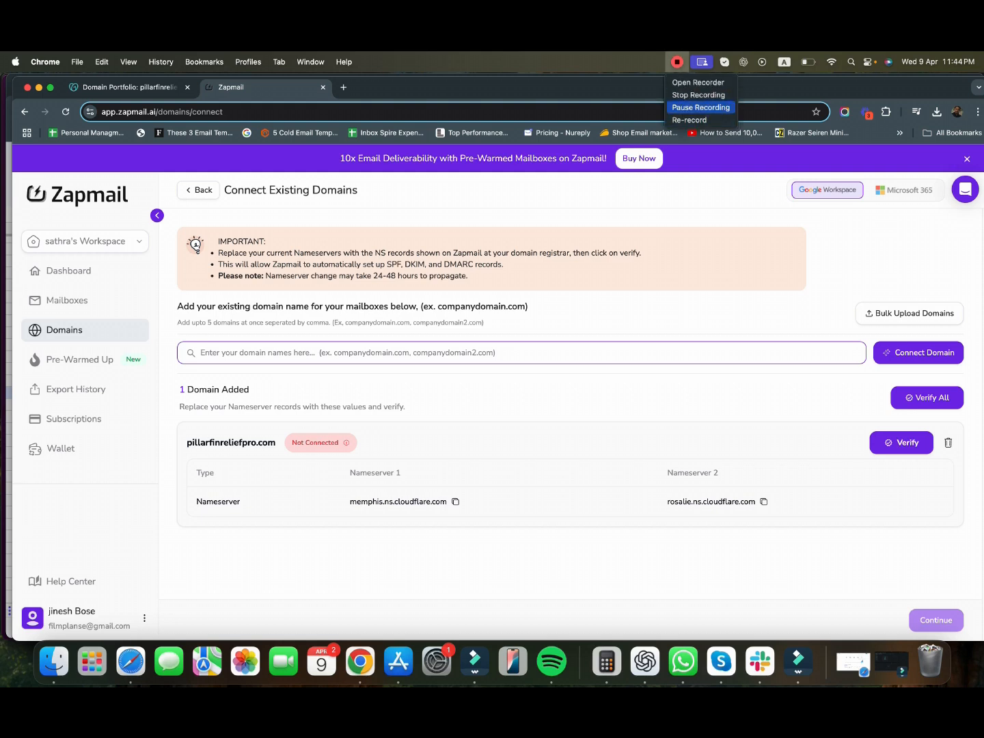
click(701, 107)
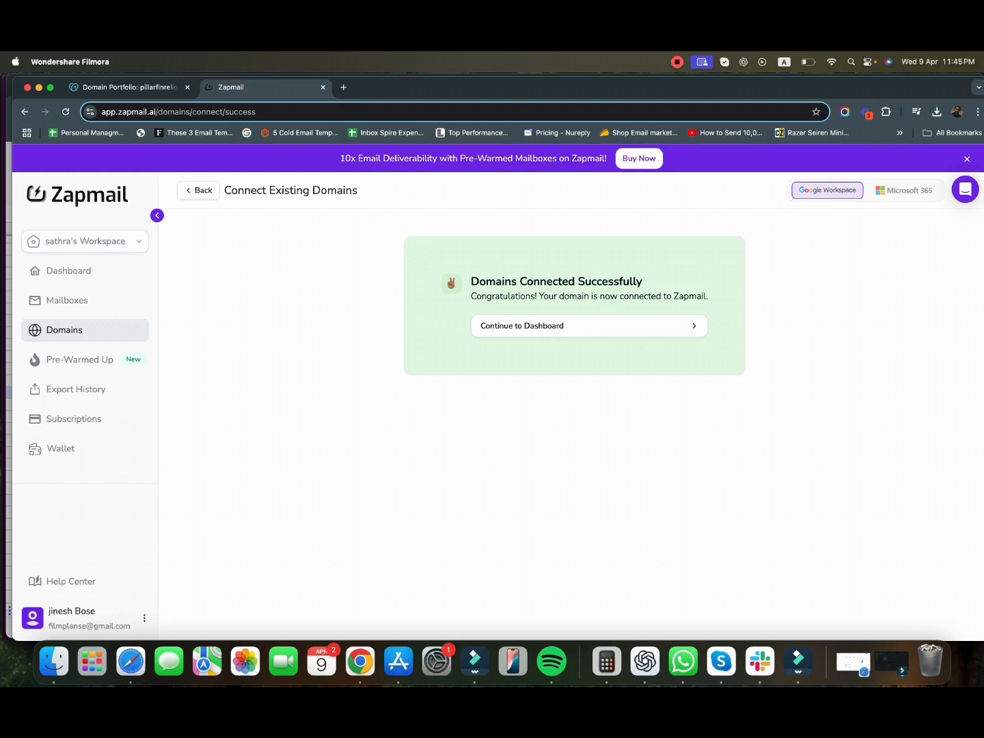
click(589, 326)
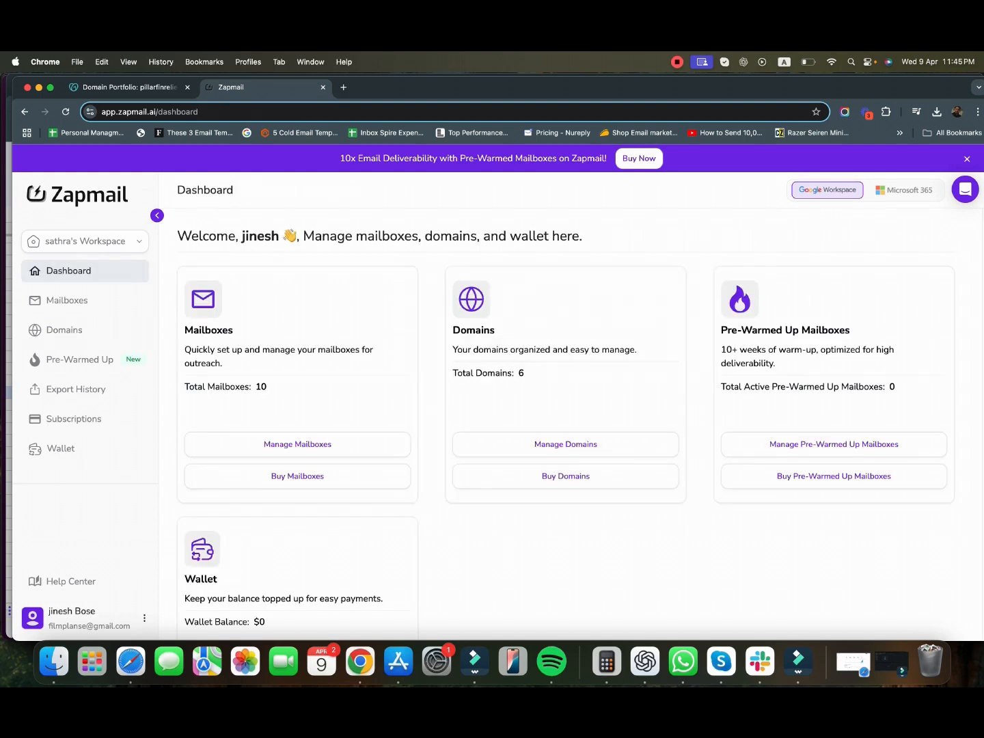
- Review the Domains table, then show the Mailboxes list with 0 mailboxes added
click(567, 445)
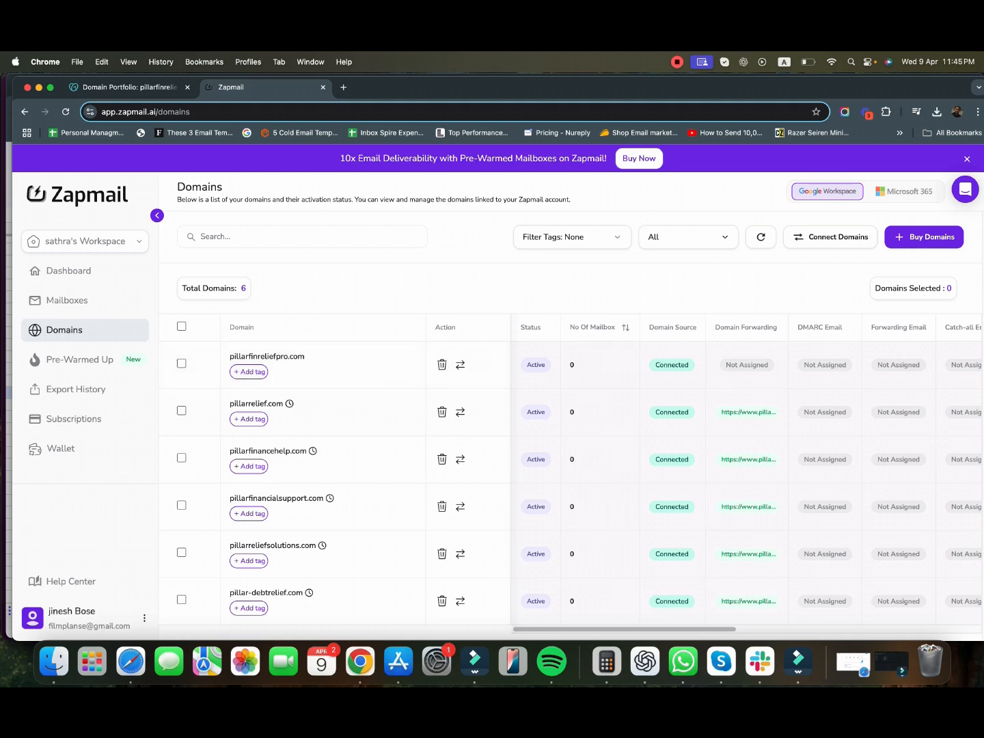
scroll(747, 478, right, 3)
scroll(747, 477, right, 6)
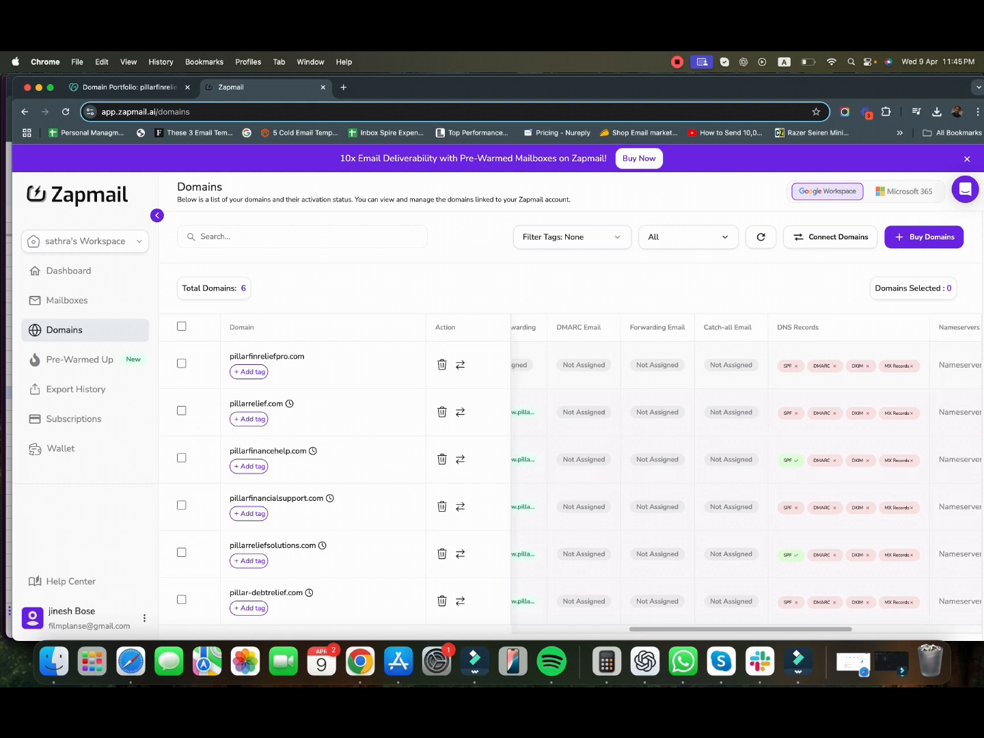
scroll(740, 376, right, 3)
scroll(740, 376, left, 6)
scroll(746, 479, left, 1)
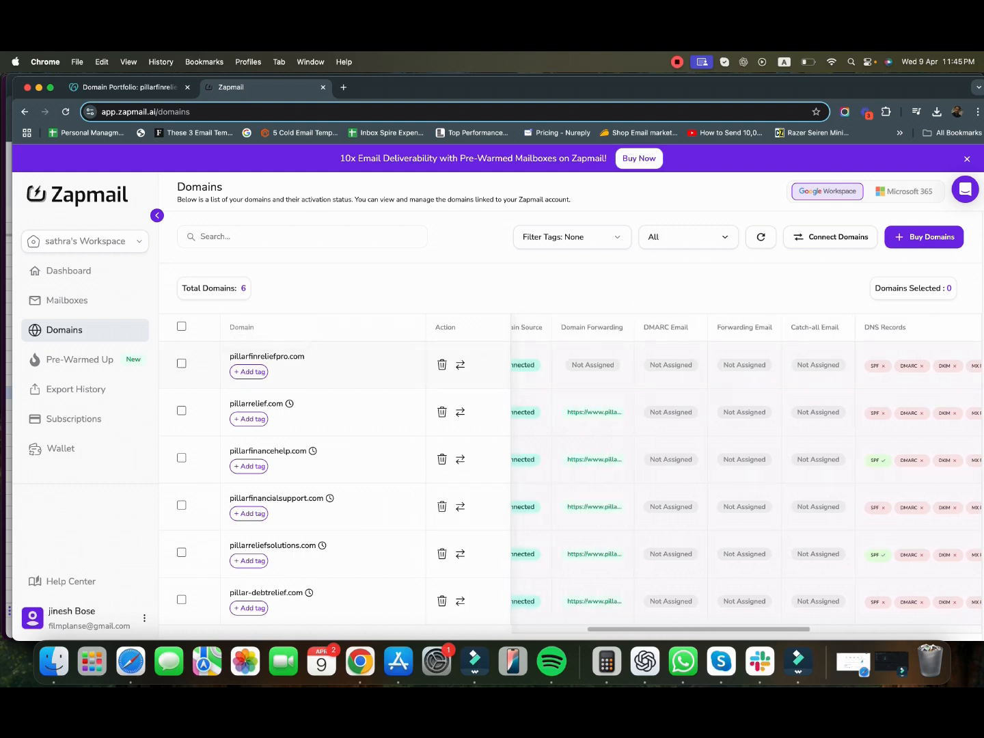
click(67, 301)
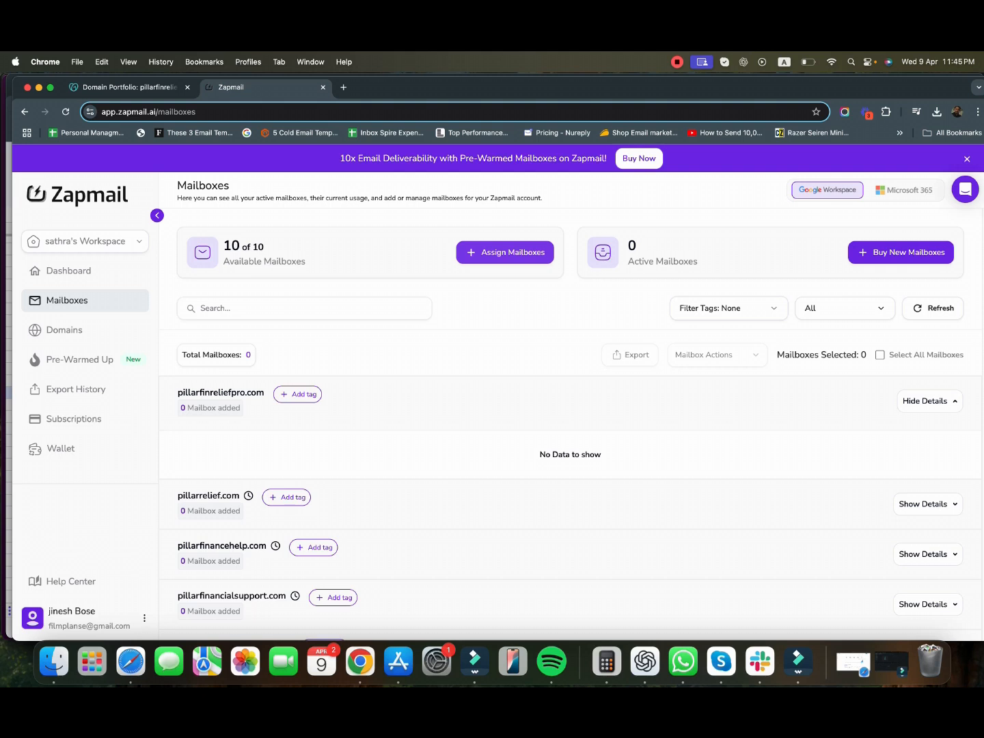
- Start assigning a mailbox and enter the person's first and last name
click(503, 255)
click(557, 439)
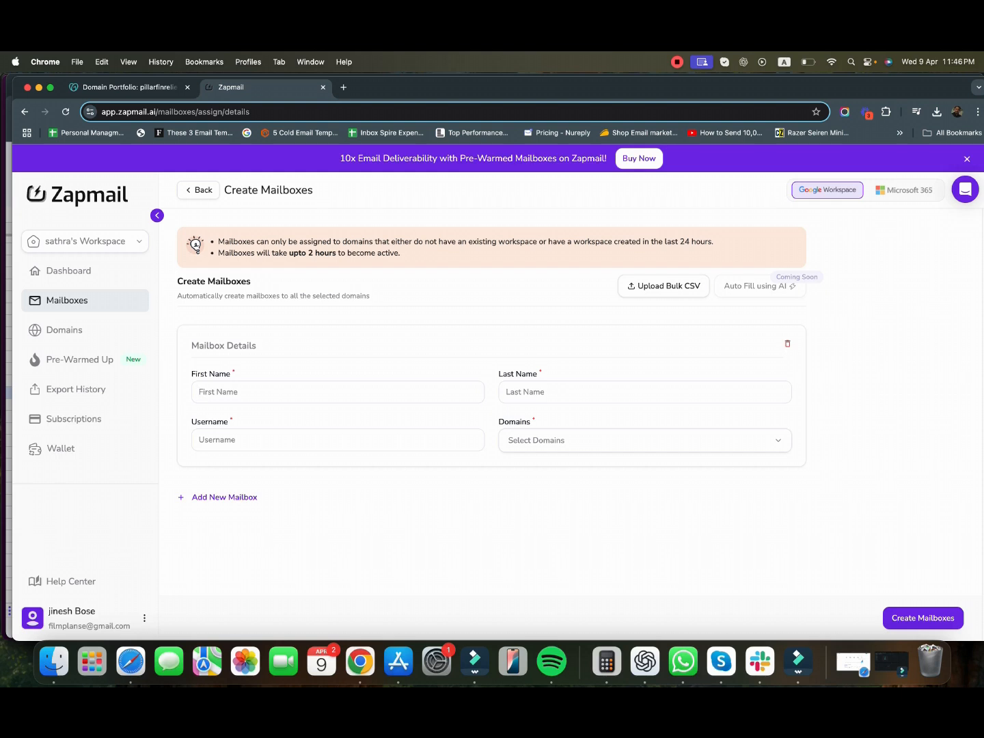
key(Tab)
- Reuse the first name as username, assign pillarfinreliefpro.com, and create the mailbox
key(shift+Tab)
key(super+c)
click(217, 440)
key(super+v)
click(558, 441)
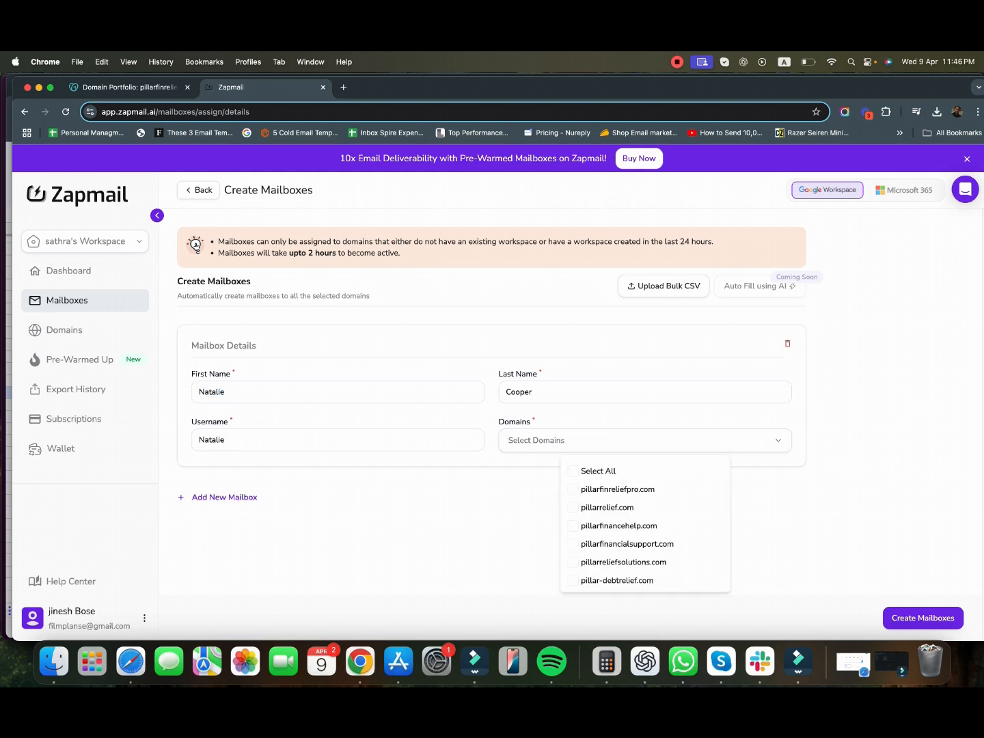
click(615, 490)
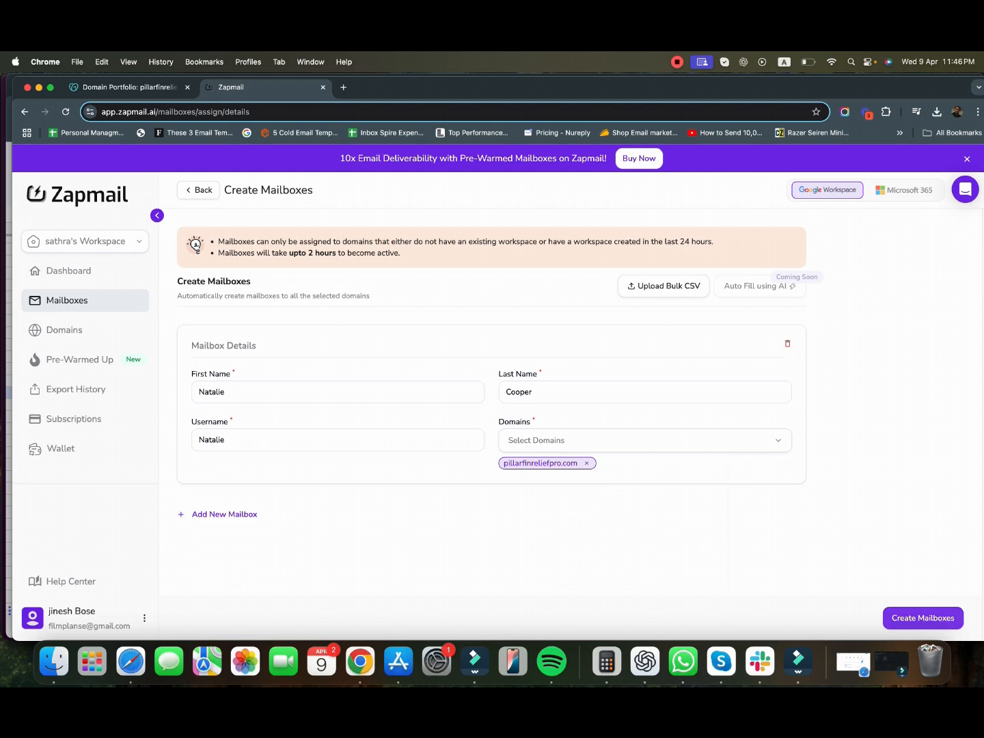
click(923, 618)
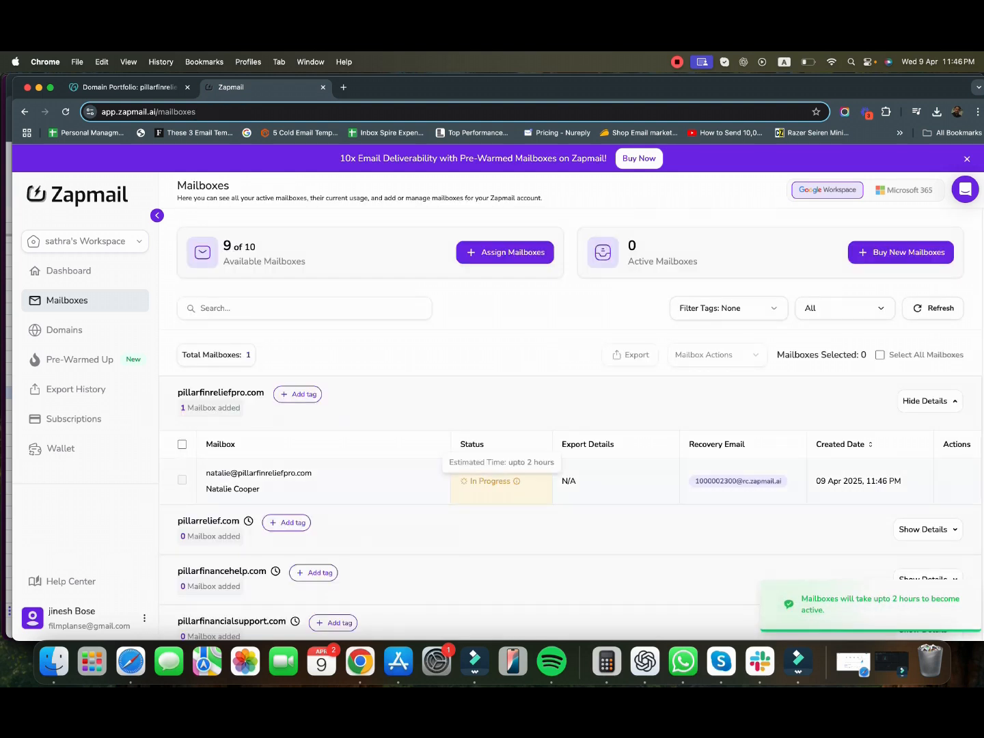
- Check pillarfinreliefpro.com in Domains: Active, 1 mailbox, SPF/DMARC/DKIM/MX records unverified
mouse_move(516, 481)
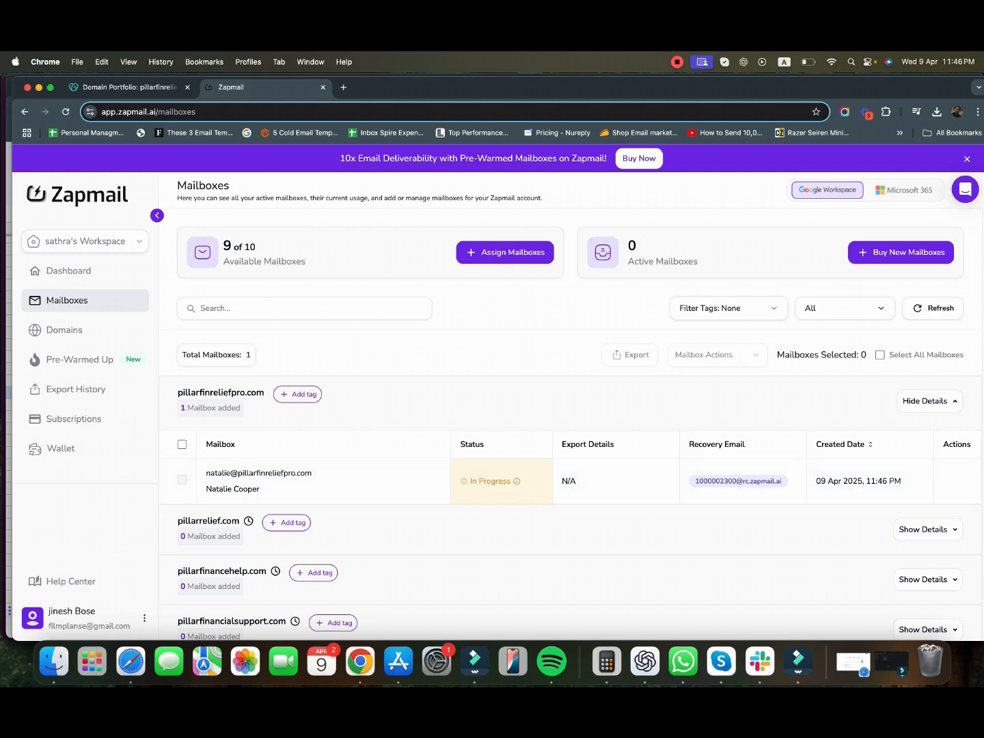
click(64, 330)
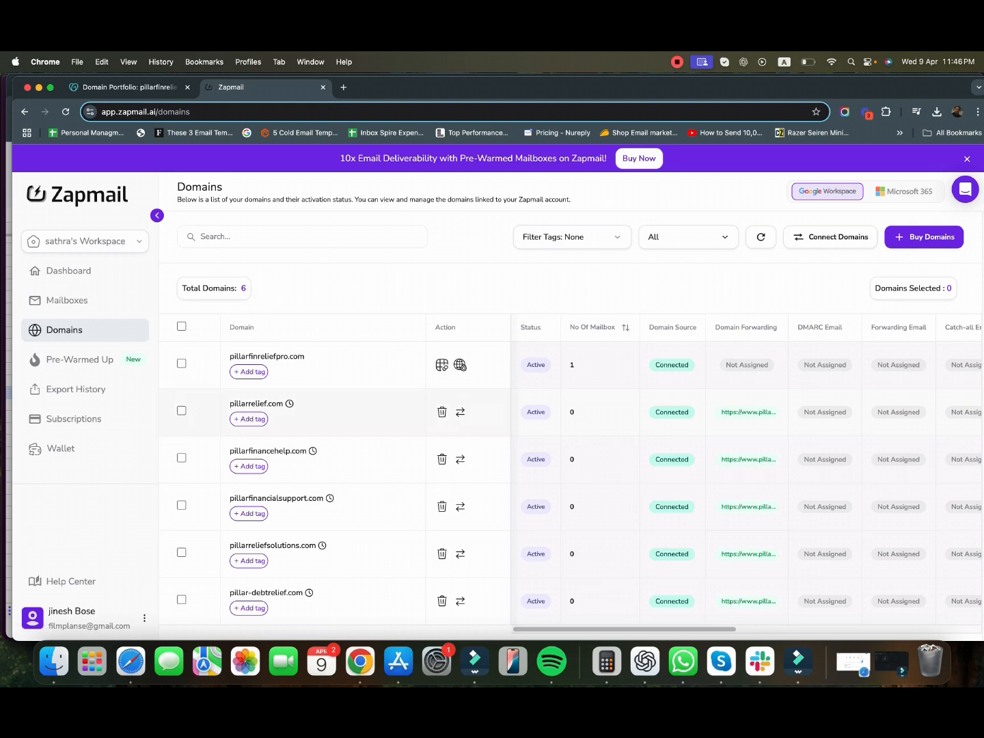
scroll(746, 479, right, 5)
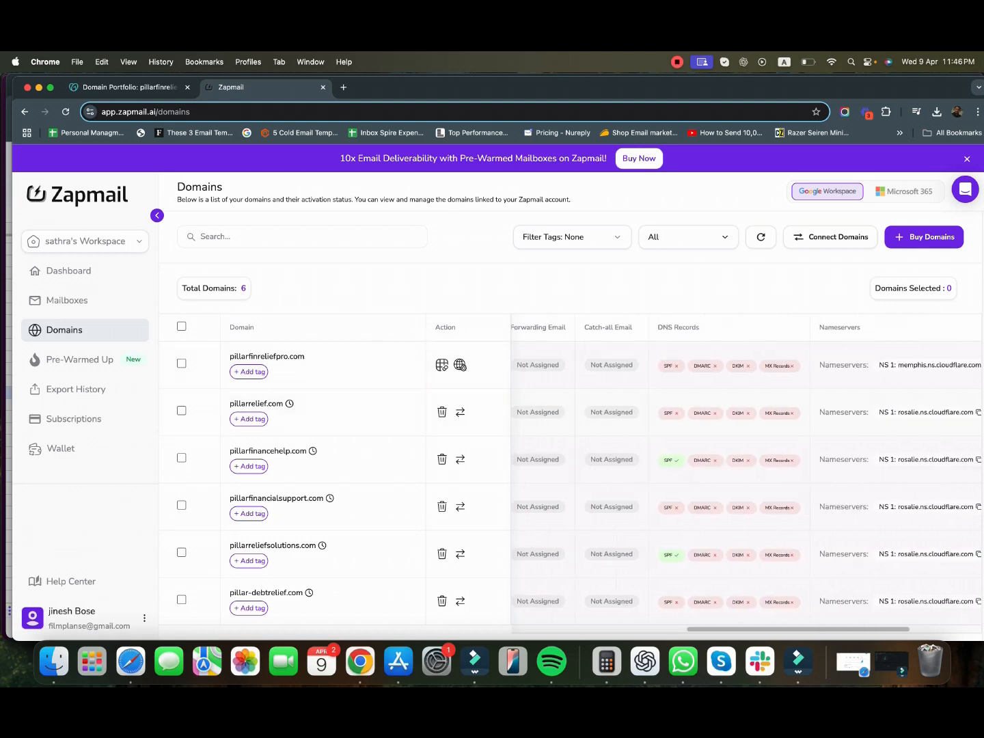
scroll(746, 478, right, 3)
scroll(745, 478, left, 10)
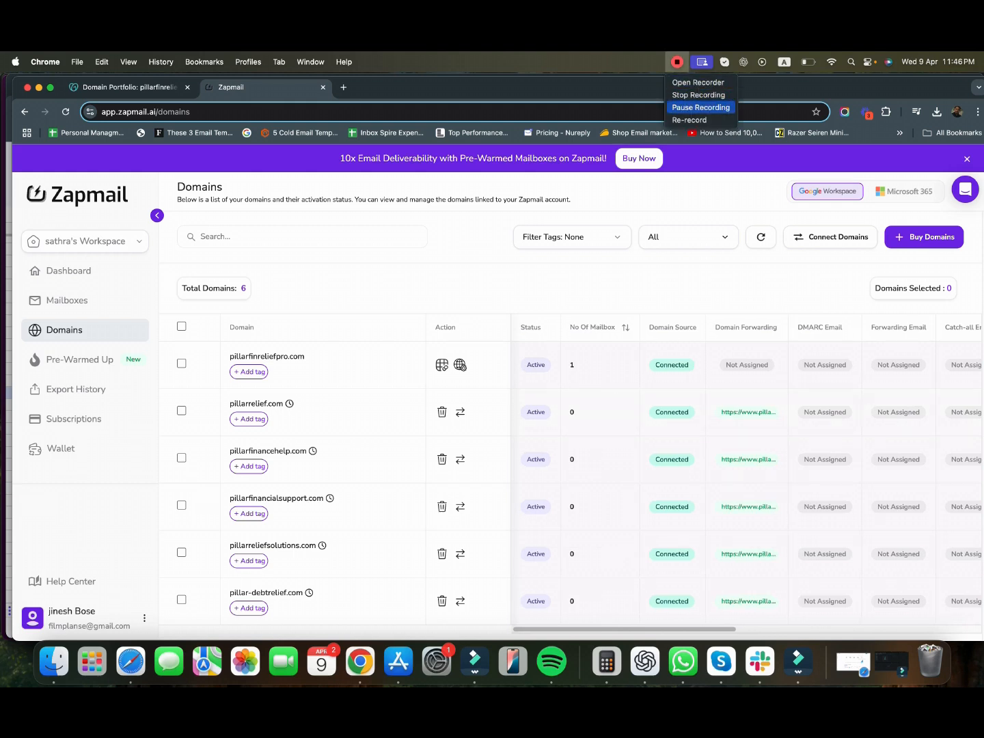
click(700, 107)
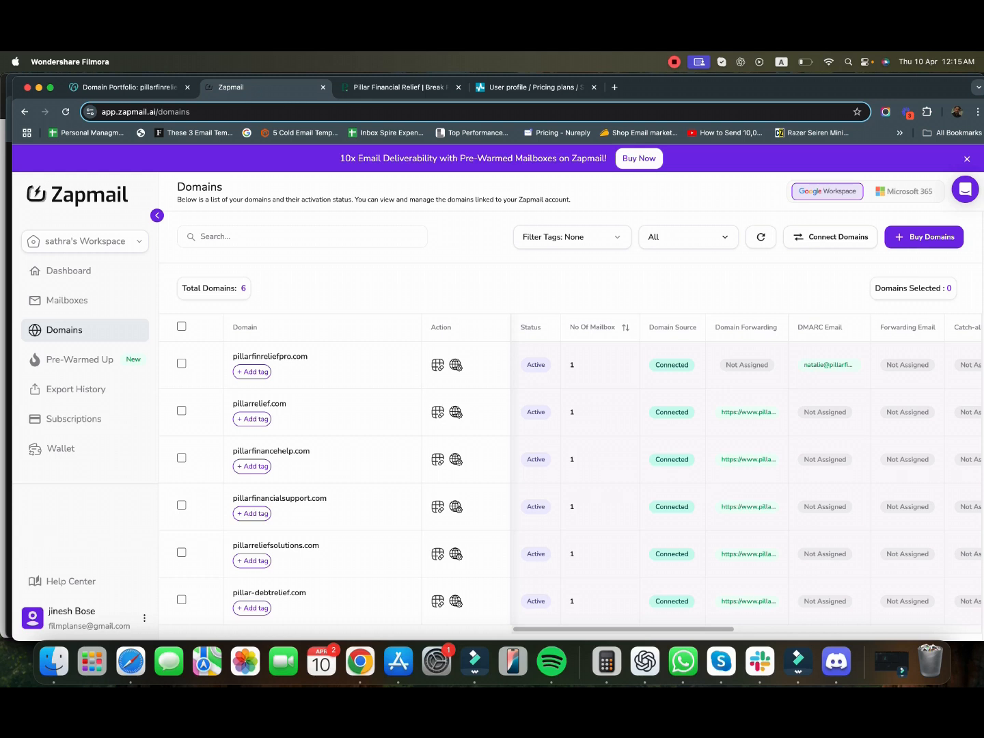
scroll(745, 472, right, 5)
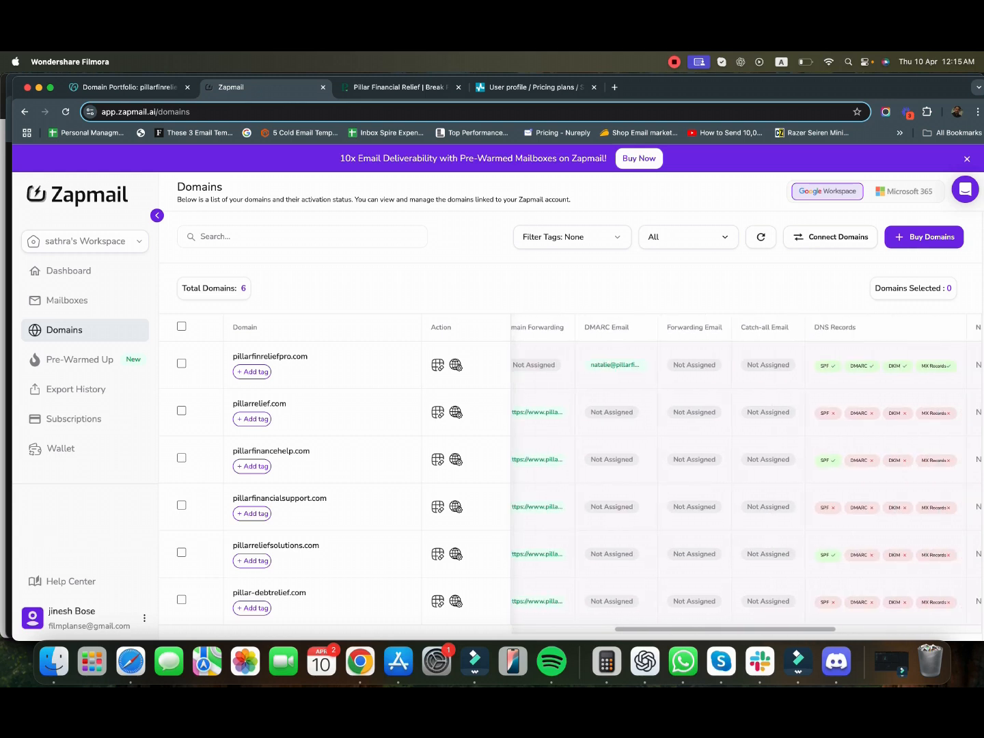
scroll(746, 478, right, 5)
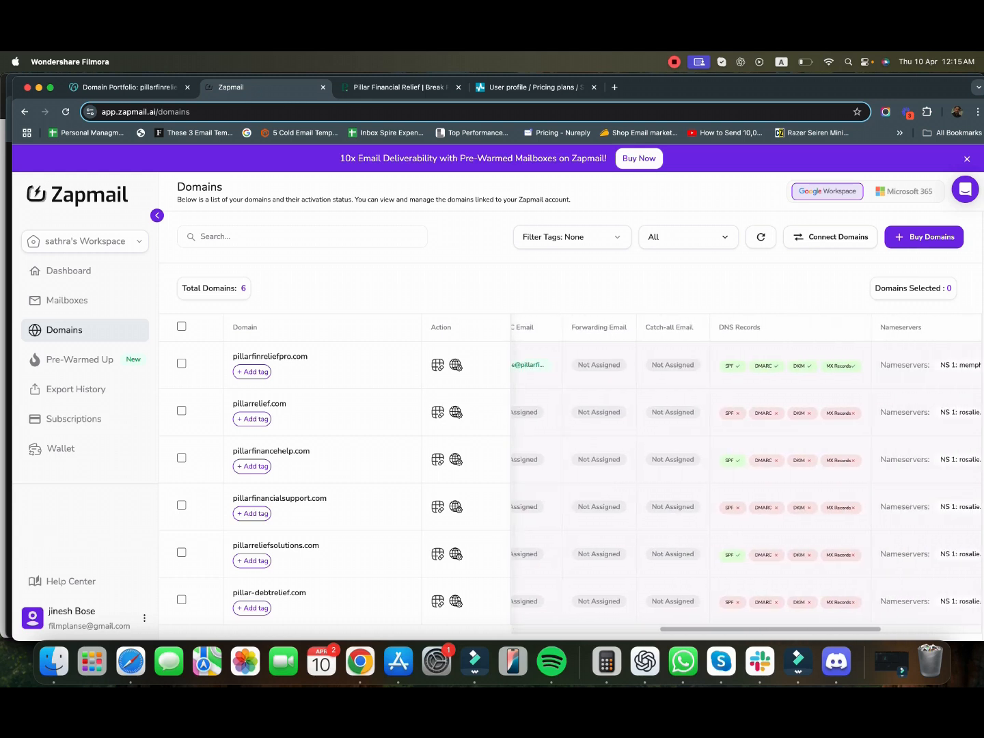
scroll(746, 478, left, 8)
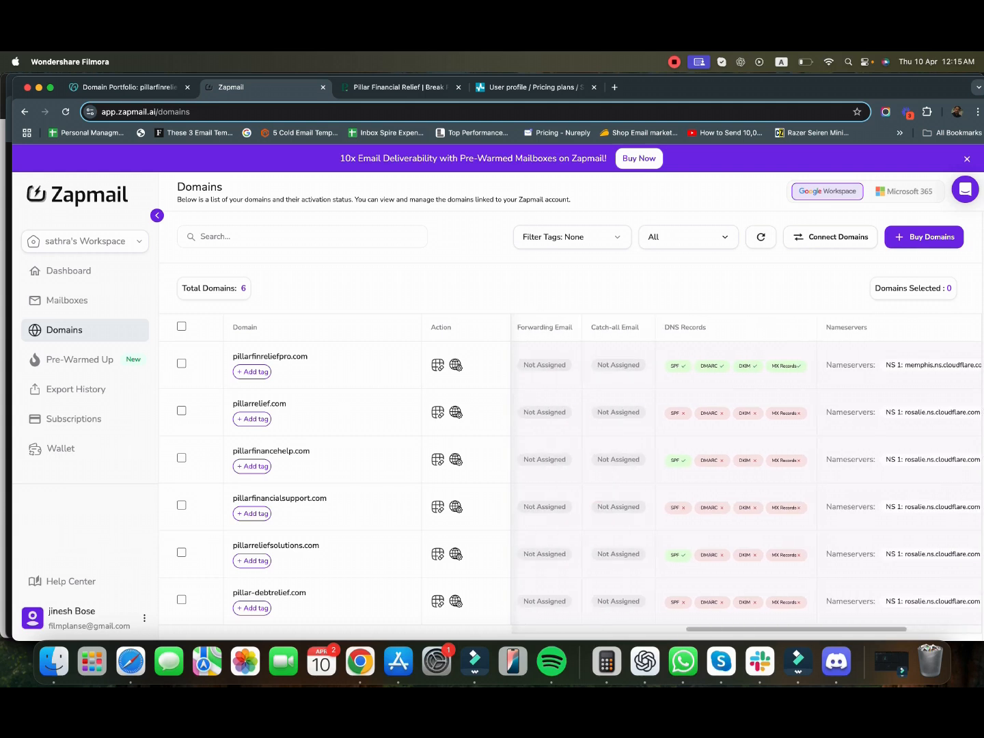
scroll(747, 478, left, 3)
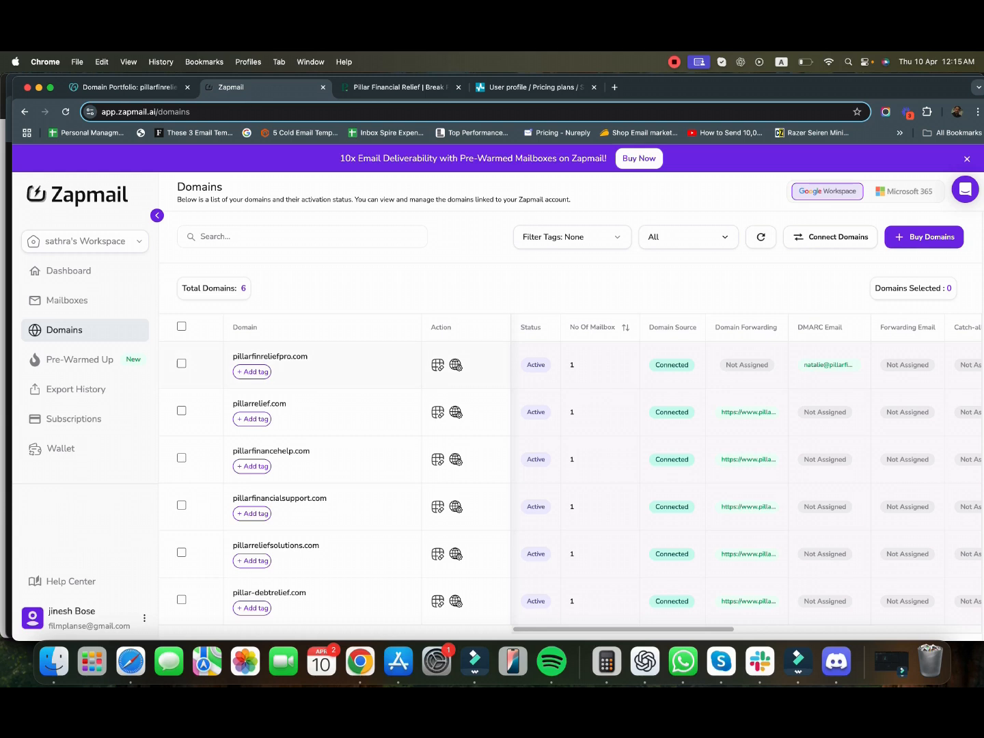
- Open Update Settings for the selected pillarfinreliefpro.com domain
click(181, 363)
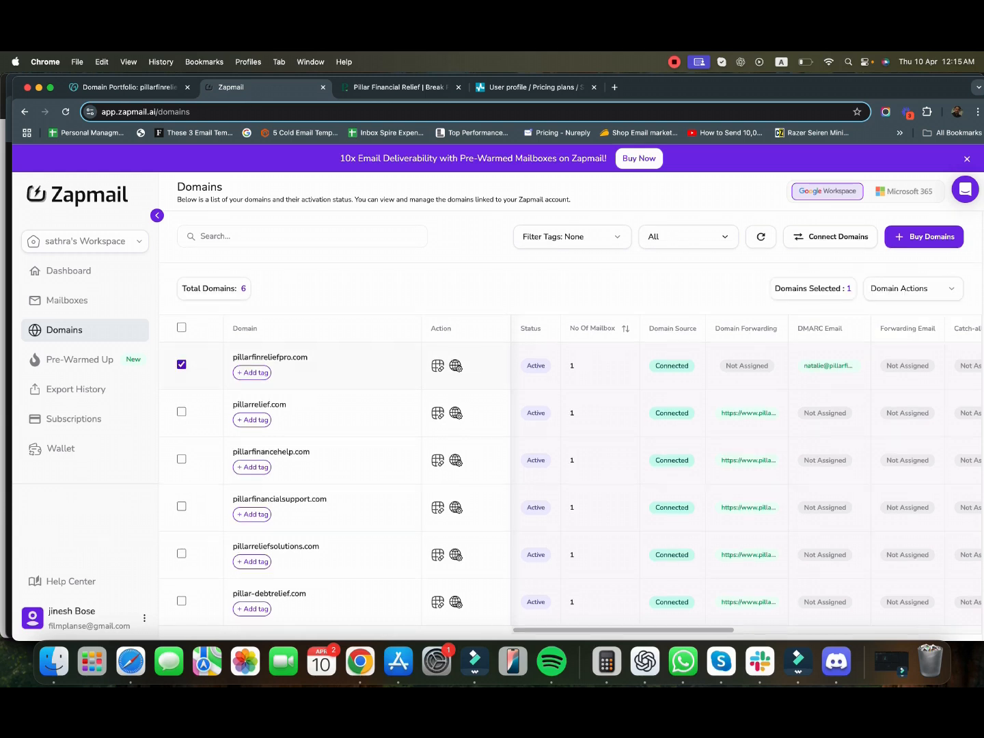
click(919, 290)
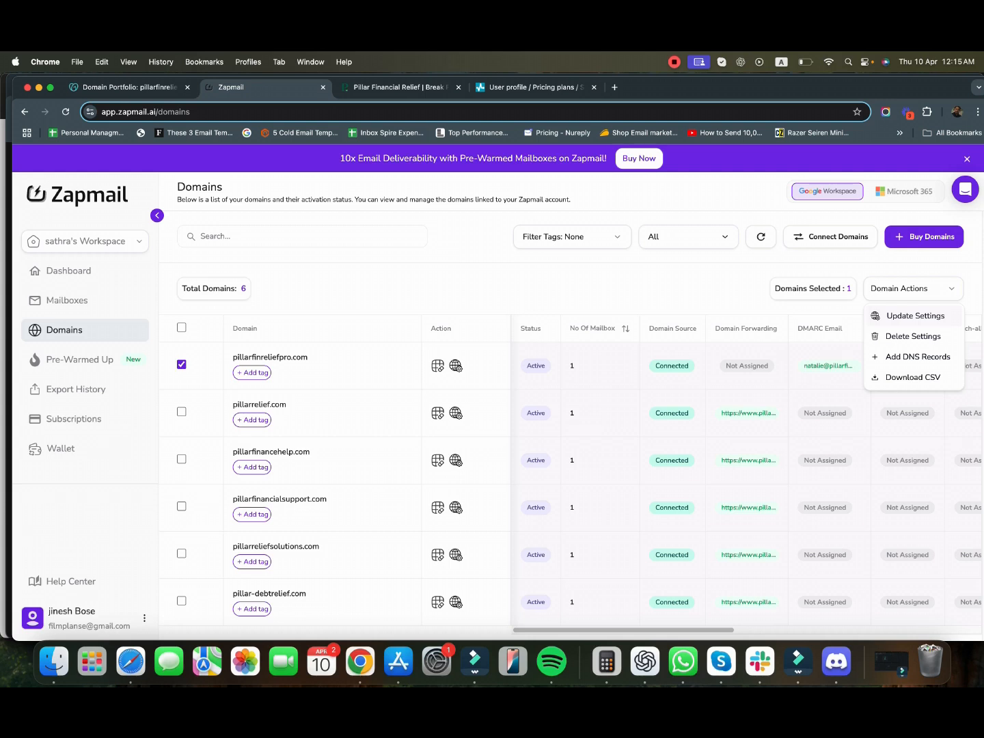
click(915, 315)
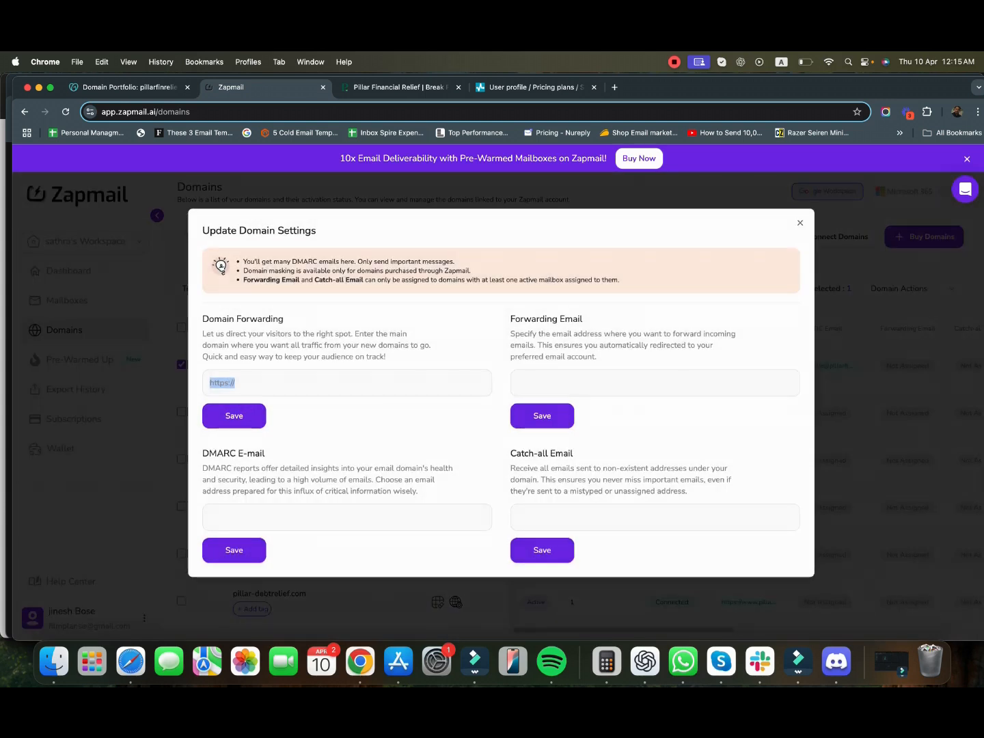
click(401, 88)
click(328, 112)
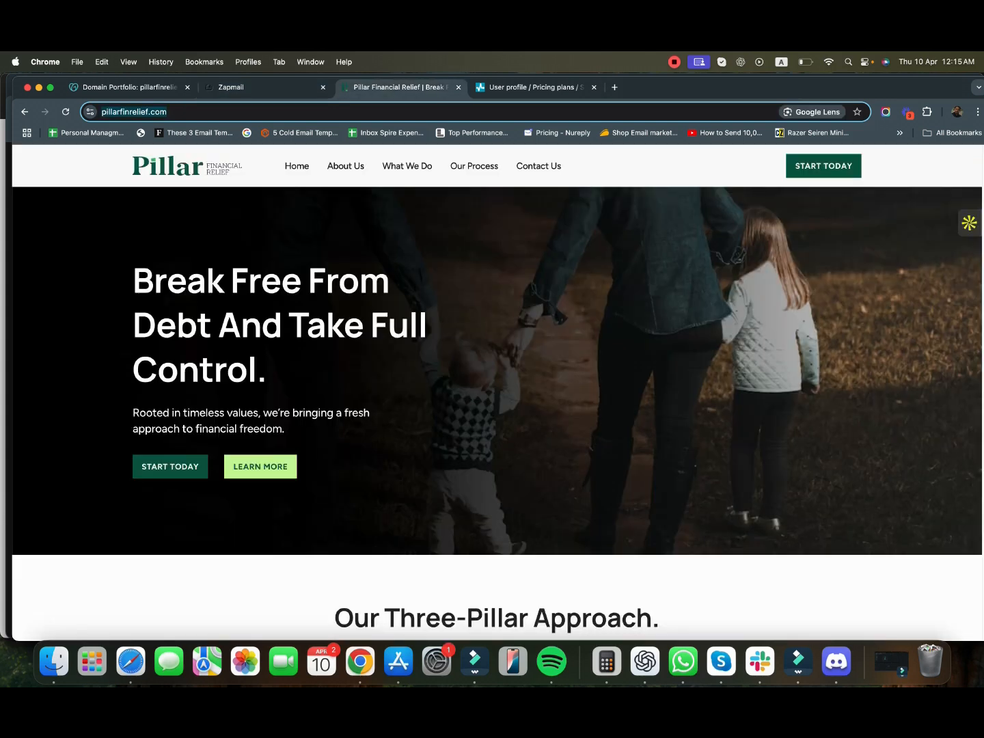
key(super+c)
click(265, 88)
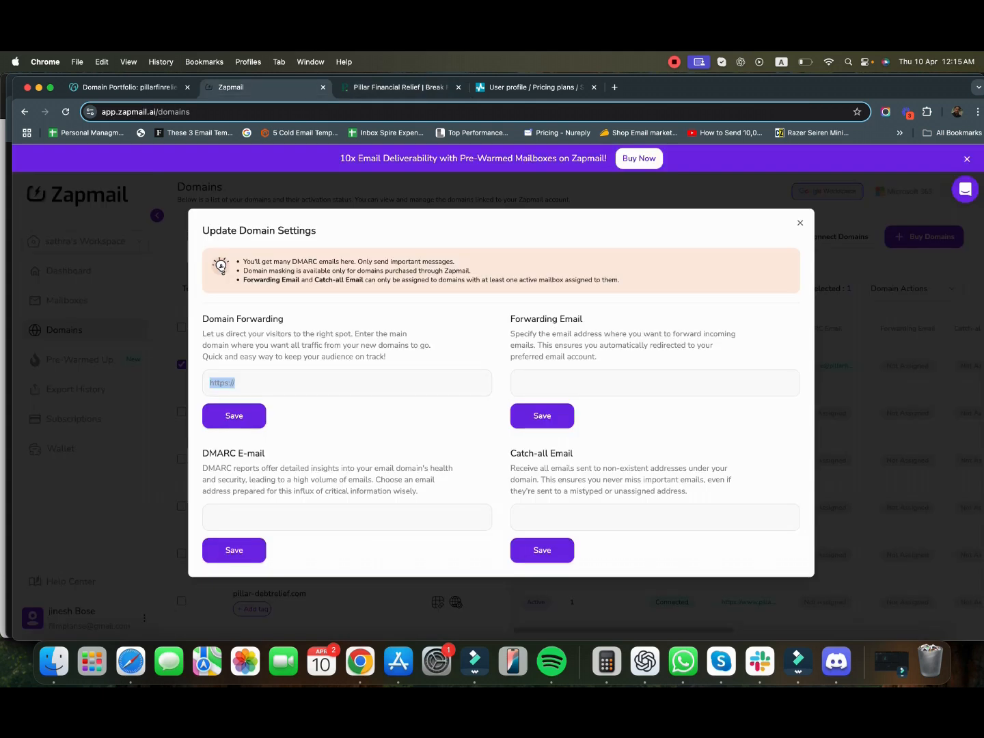
click(234, 382)
key(super+a)
key(super+v)
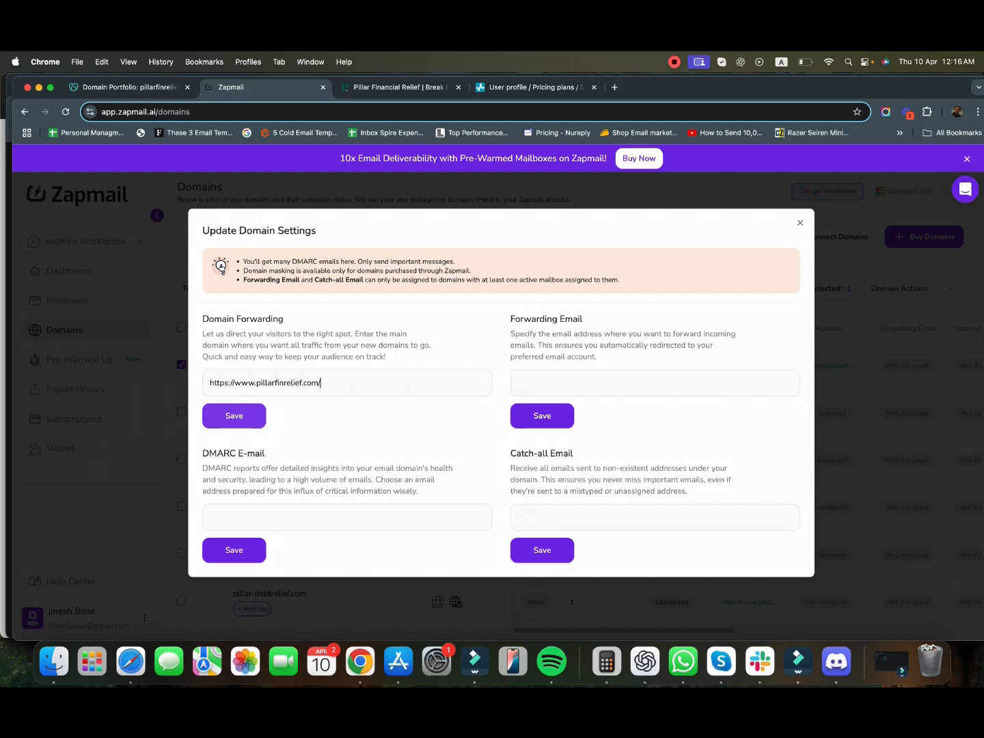
click(234, 416)
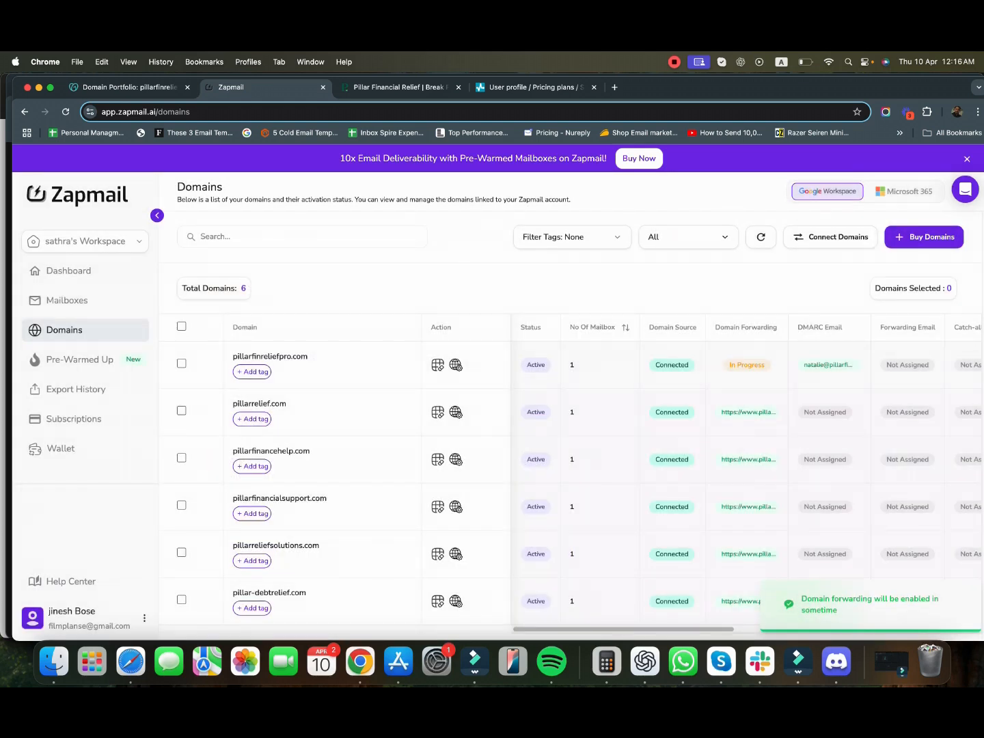
scroll(747, 478, right, 5)
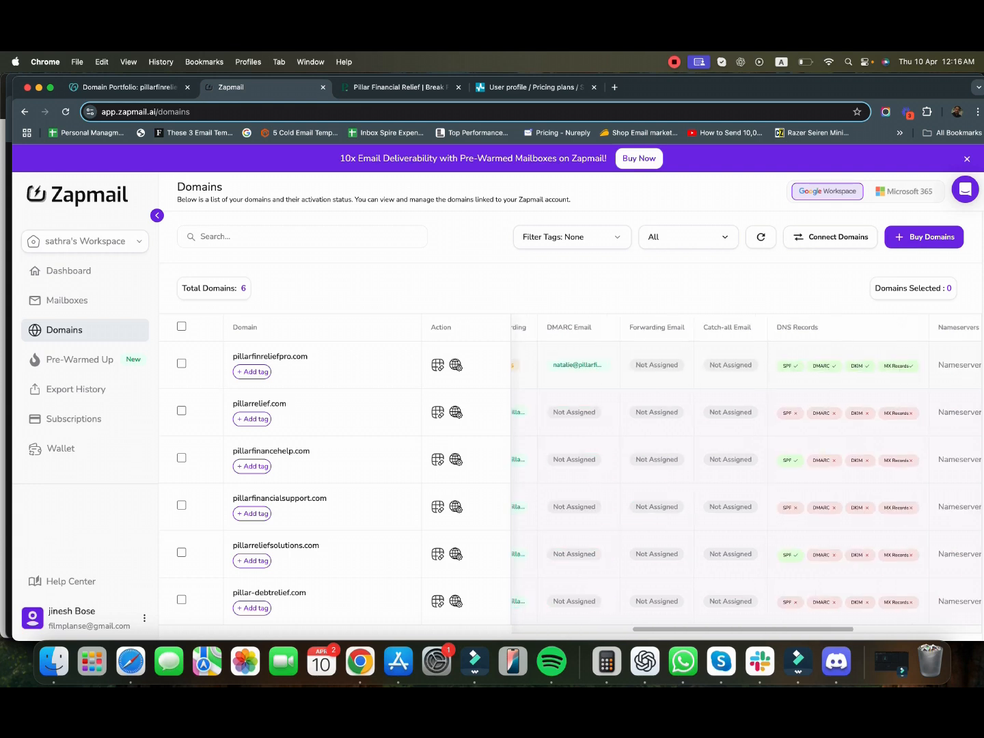
scroll(747, 478, left, 5)
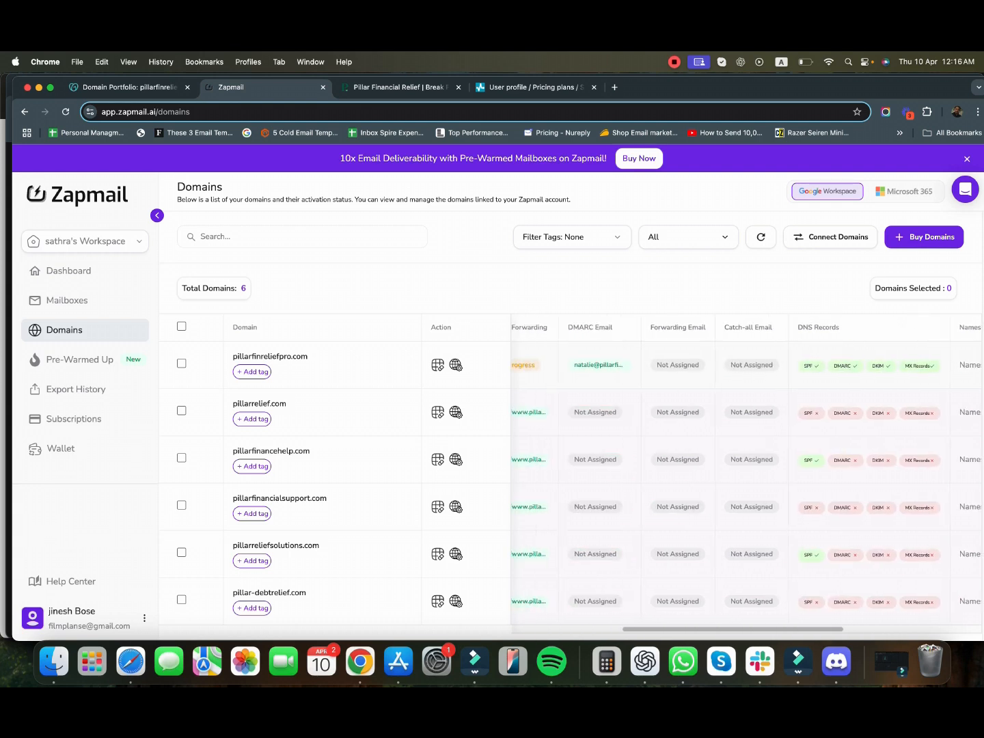